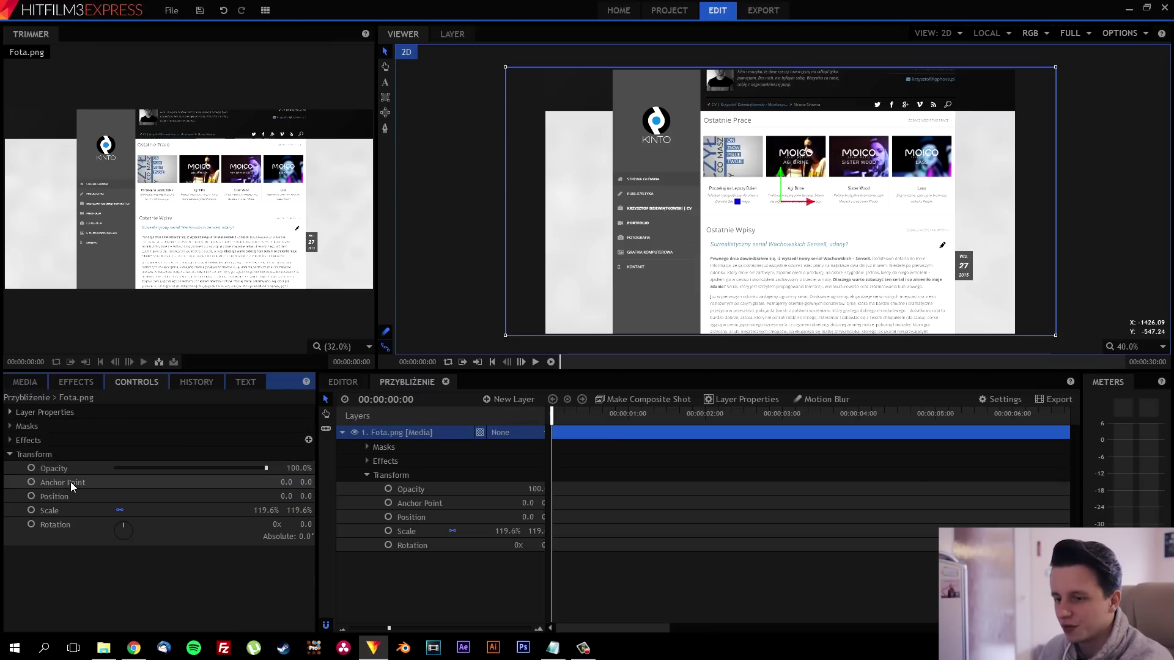
Step: Enable keyframing for the Position and Scale of the Fota.png layer at 00:00:00:00
{"action": "left_click", "coordinate": [31, 496]}
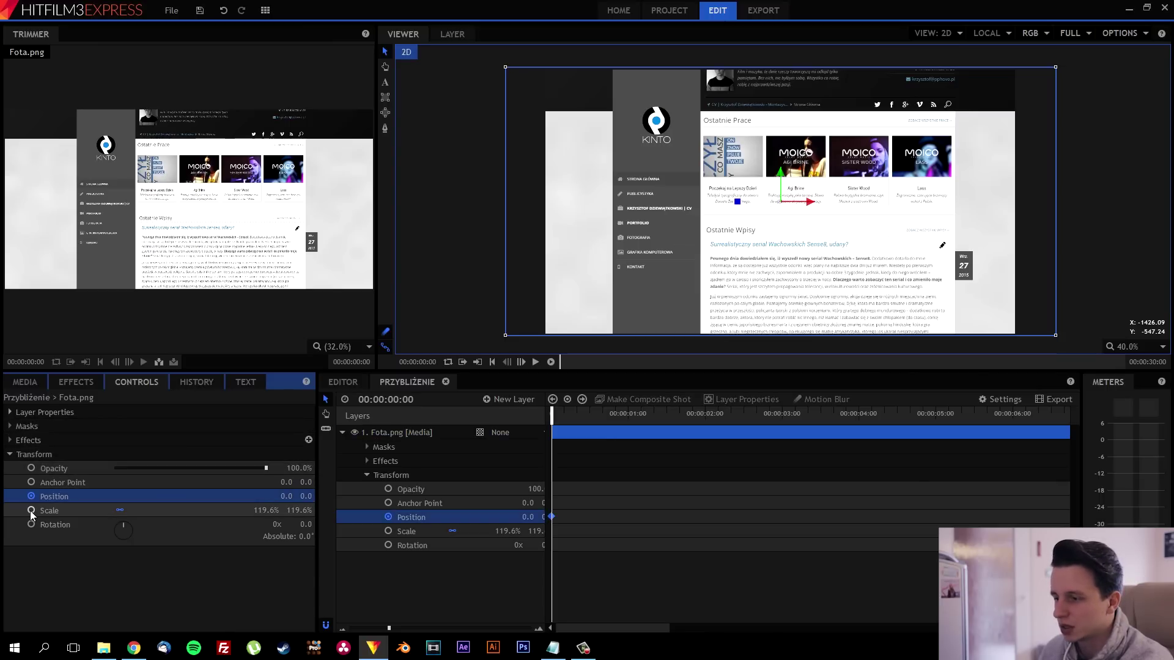
{"action": "left_click", "coordinate": [31, 510]}
{"action": "left_click_drag", "start_coordinate": [569, 505], "coordinate": [539, 552]}
{"action": "left_click", "coordinate": [590, 554]}
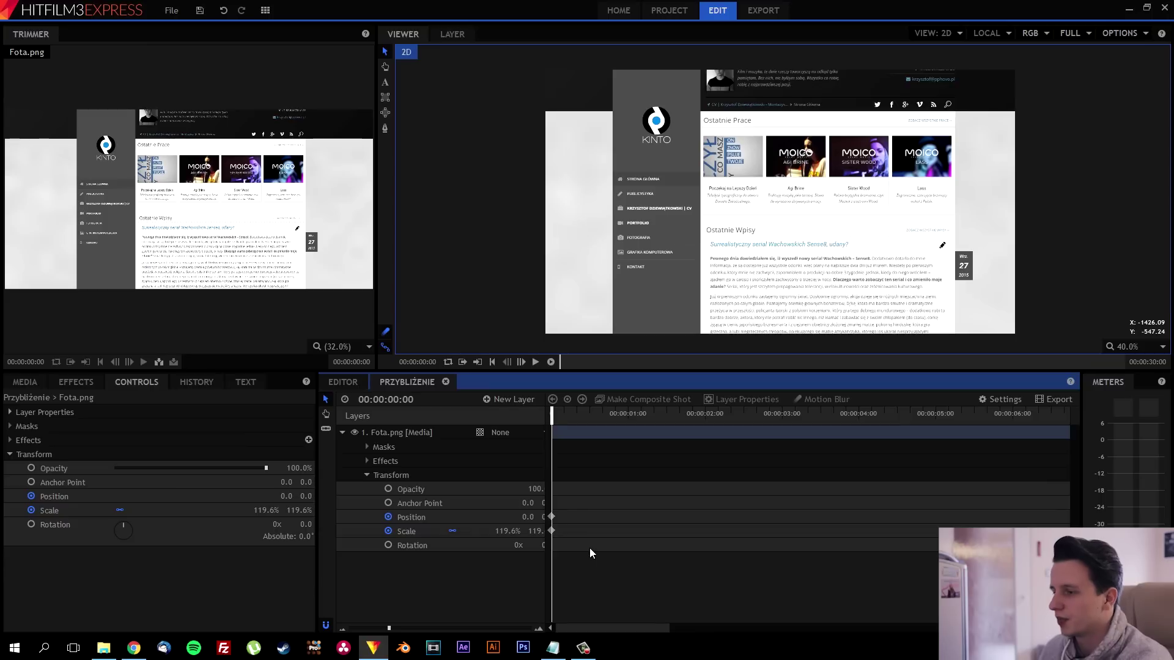
{"action": "left_click_drag", "start_coordinate": [573, 516], "coordinate": [550, 538]}
{"action": "left_click", "coordinate": [581, 500]}
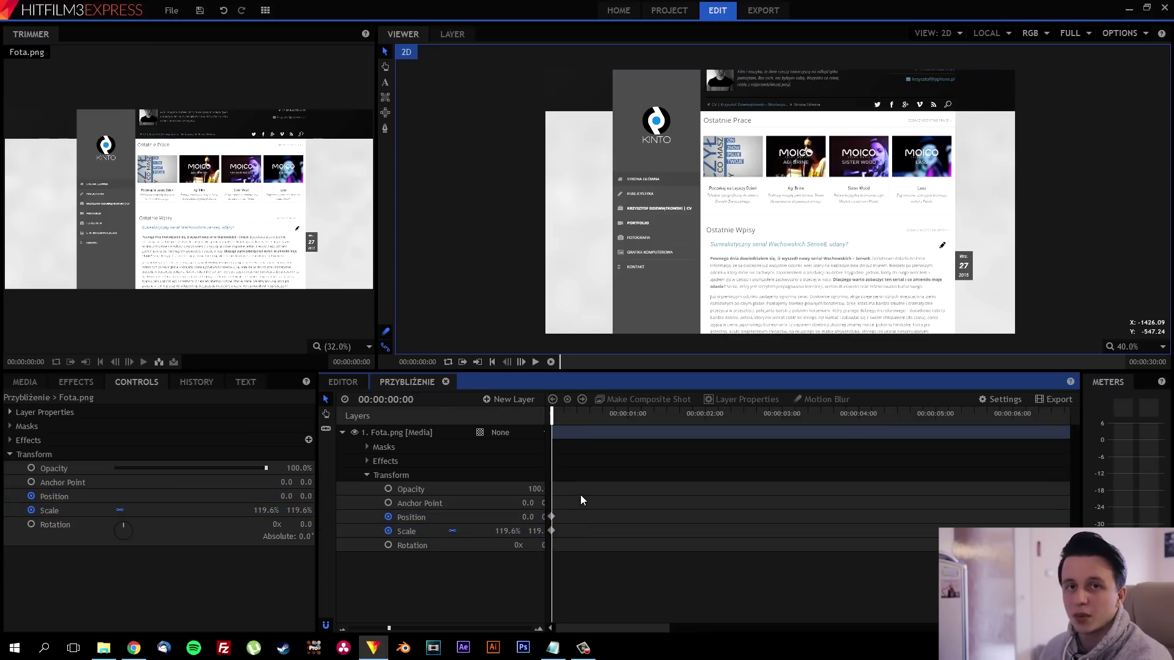
{"action": "left_click", "coordinate": [452, 431]}
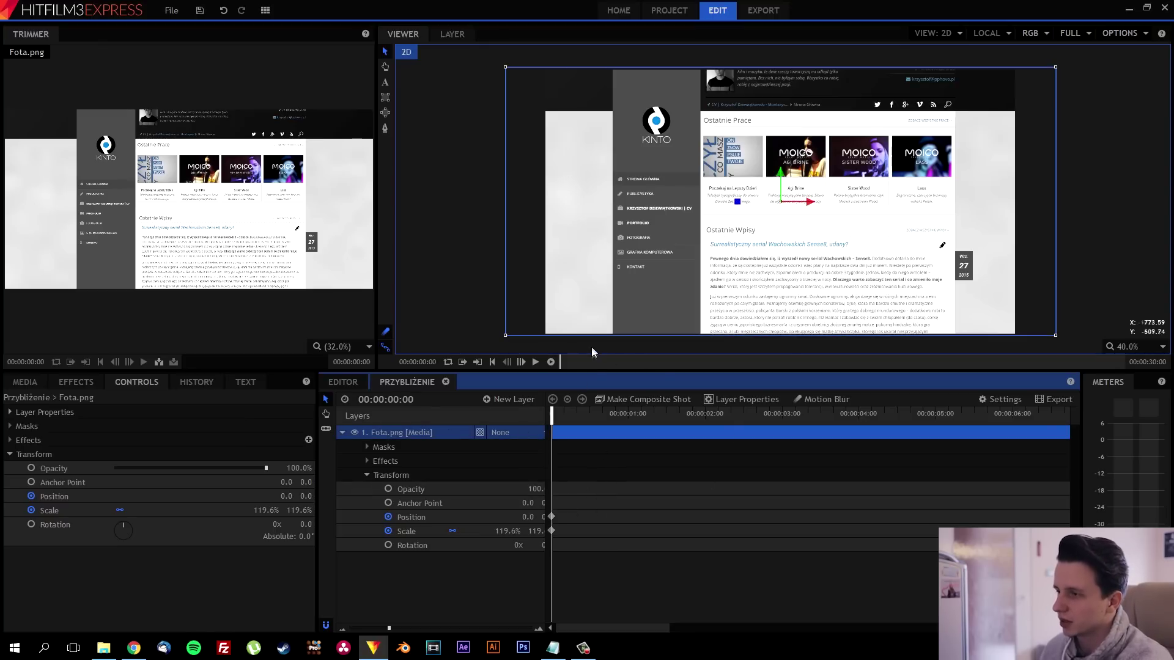
{"action": "left_click", "coordinate": [575, 445]}
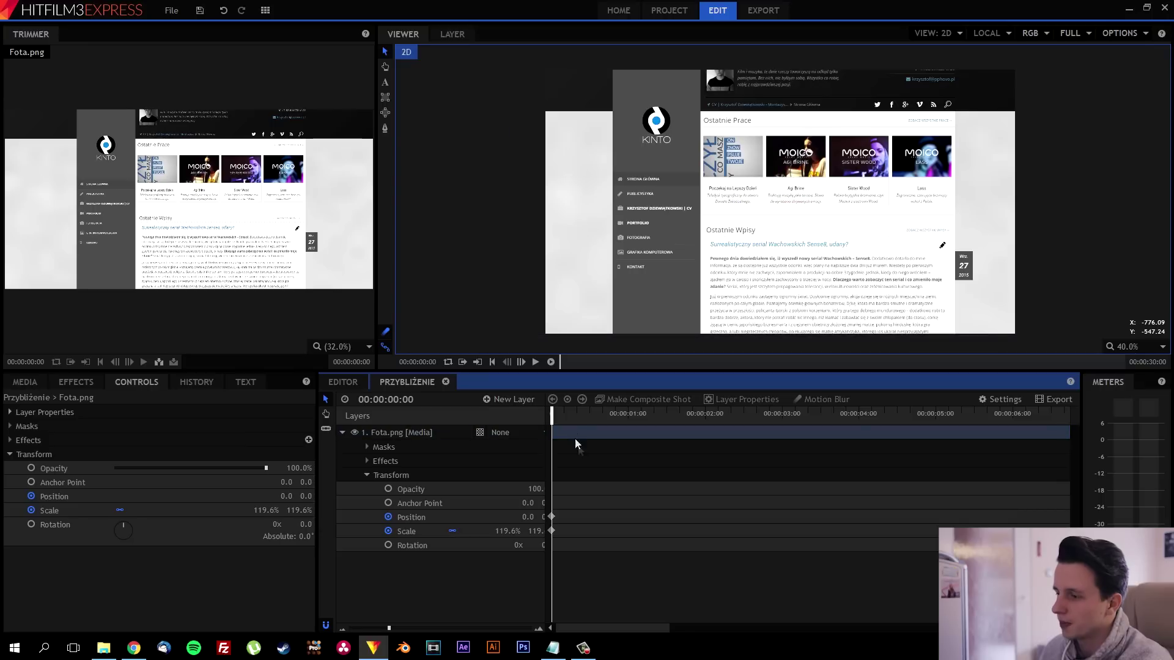
Step: Move the starting Position and Scale keyframes to 00:00:00:10 and place the playhead at 00:00:00:15
{"action": "left_click_drag", "start_coordinate": [553, 415], "coordinate": [583, 423]}
{"action": "left_click_drag", "start_coordinate": [561, 493], "coordinate": [584, 521]}
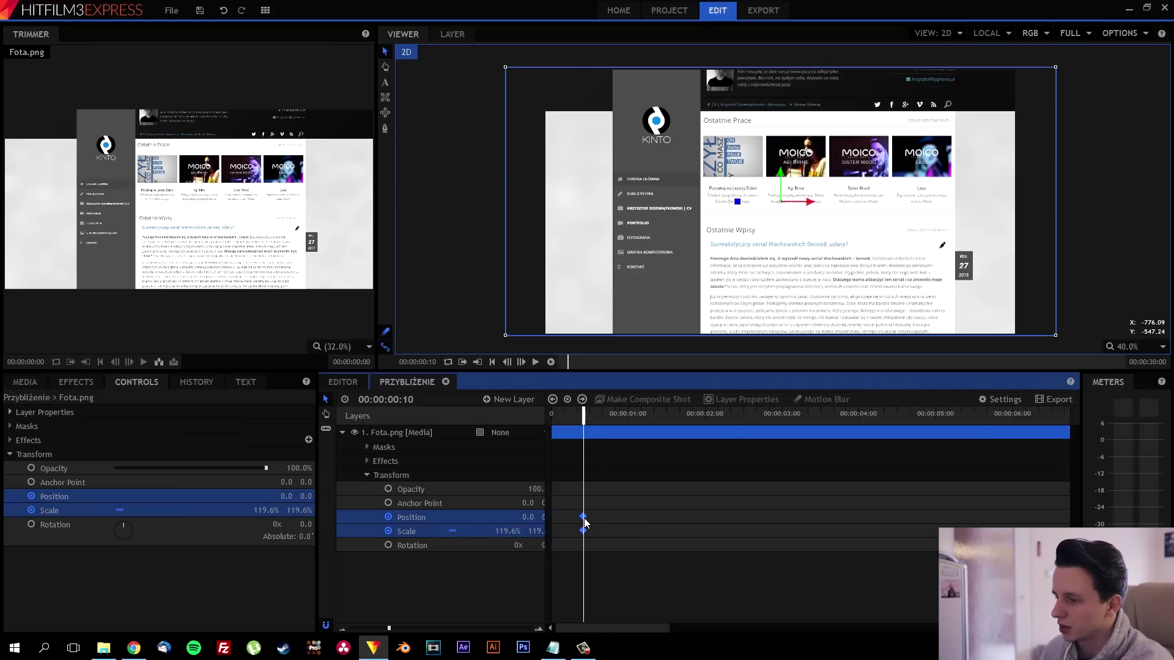
{"action": "mouse_move", "coordinate": [584, 423]}
{"action": "left_mouse_down"}
{"action": "mouse_move", "coordinate": [553, 423]}
{"action": "mouse_move", "coordinate": [585, 424]}
{"action": "left_mouse_up"}
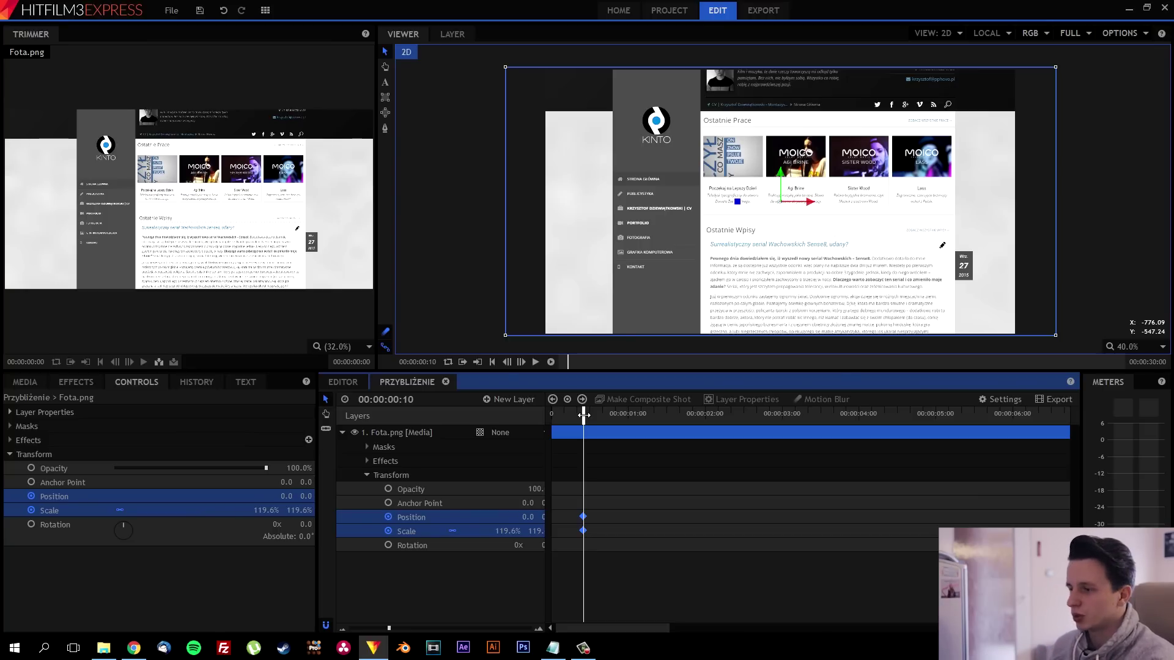
{"action": "left_click_drag", "start_coordinate": [583, 415], "coordinate": [599, 422]}
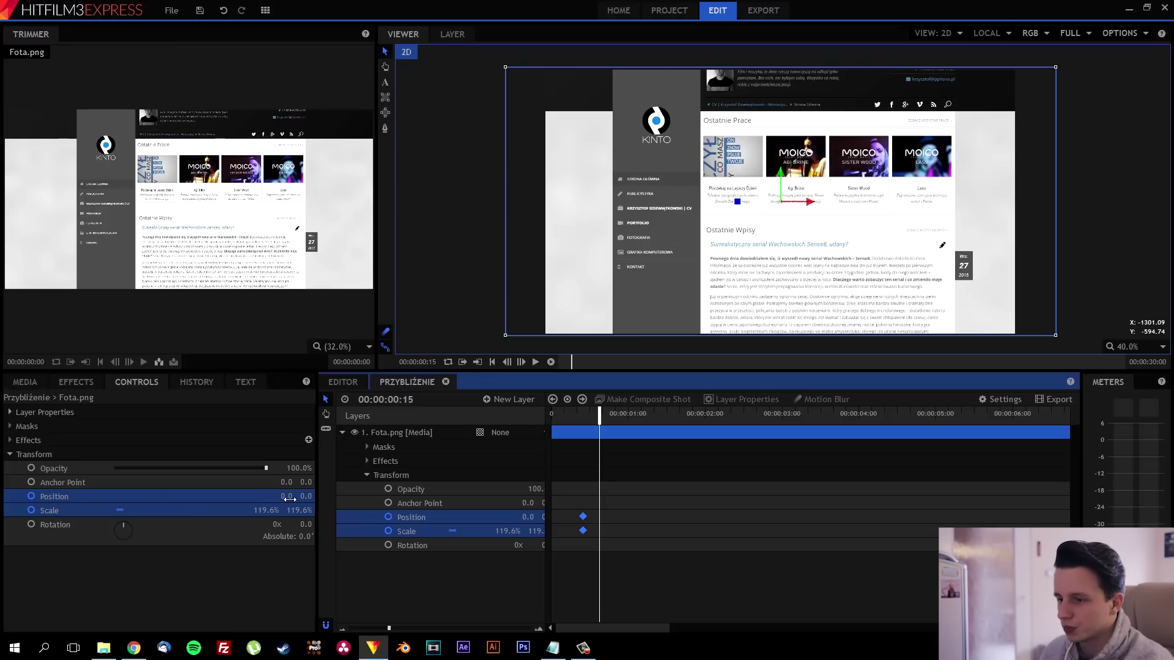
{"action": "left_click_drag", "start_coordinate": [285, 498], "coordinate": [330, 496]}
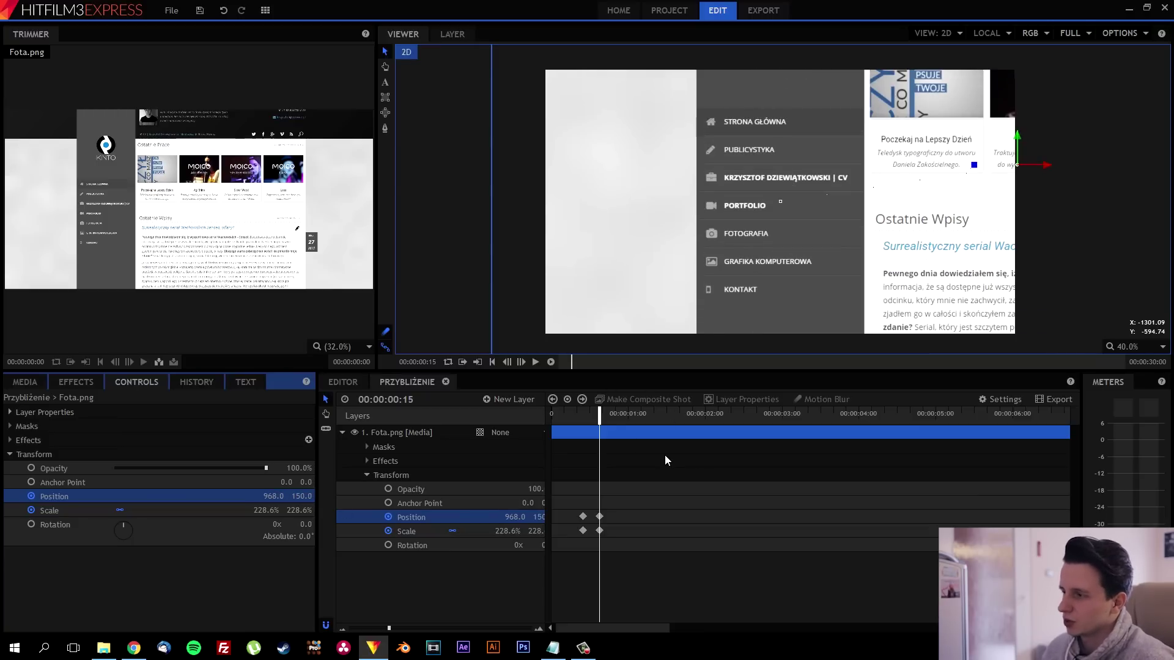
{"action": "key", "text": "ctrl+z"}
{"action": "key", "text": "ctrl+z"}
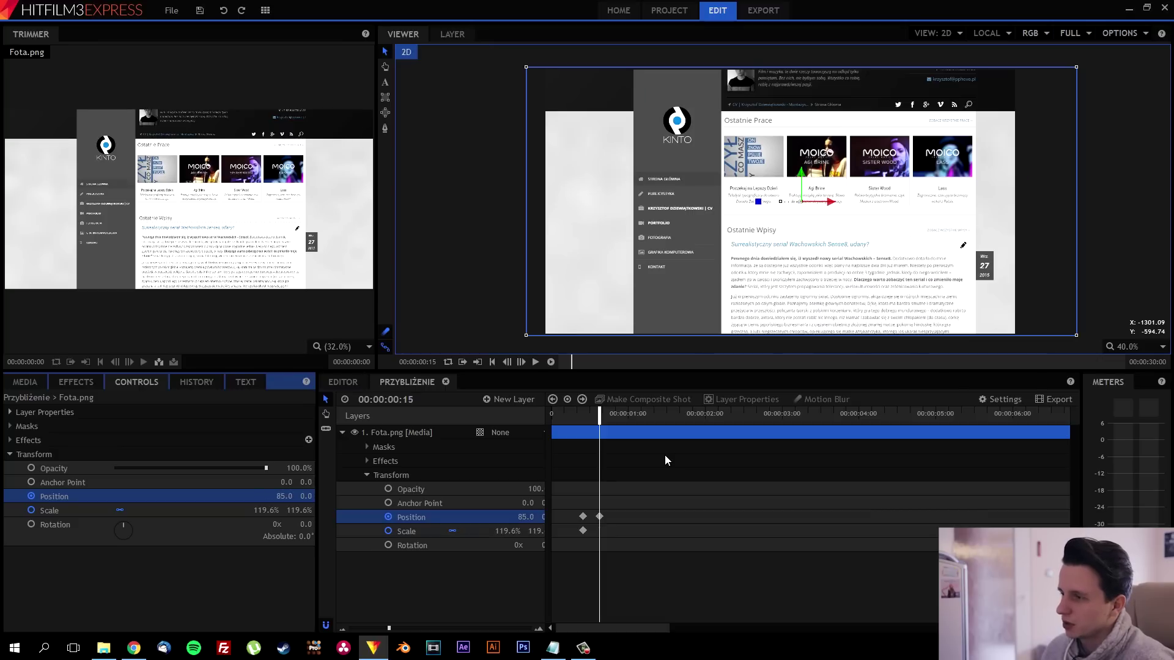
{"action": "key", "text": "ctrl+z"}
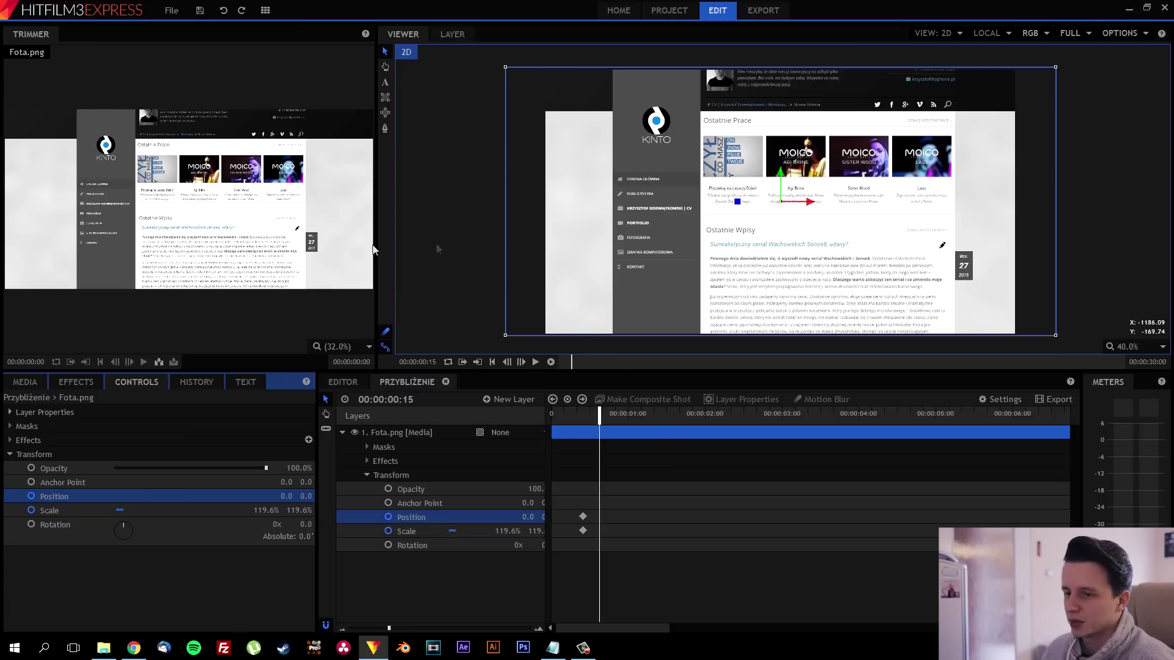
Step: At 00:00:00:15, enlarge the Fota.png layer to 237.2% and move it to 1145.0, 175.0, framing the website's side menu
{"action": "left_click", "coordinate": [36, 455]}
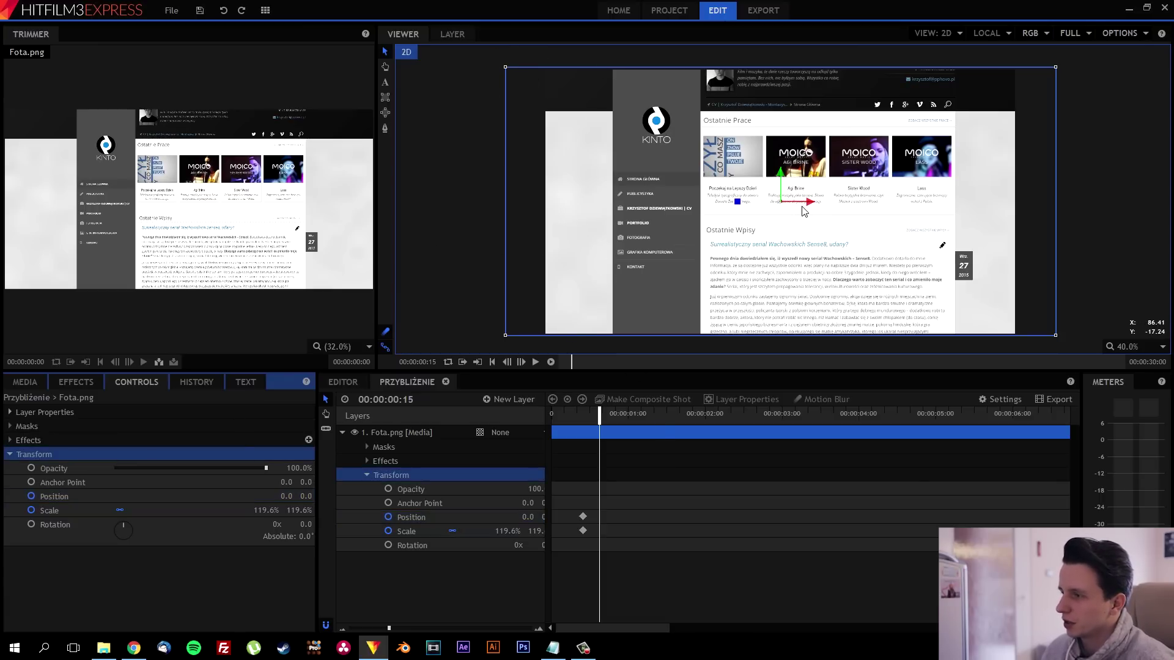
{"action": "scroll", "coordinate": [756, 202], "scroll_direction": "down", "scroll_amount": 1}
{"action": "scroll", "coordinate": [835, 239], "scroll_direction": "down", "scroll_amount": 1}
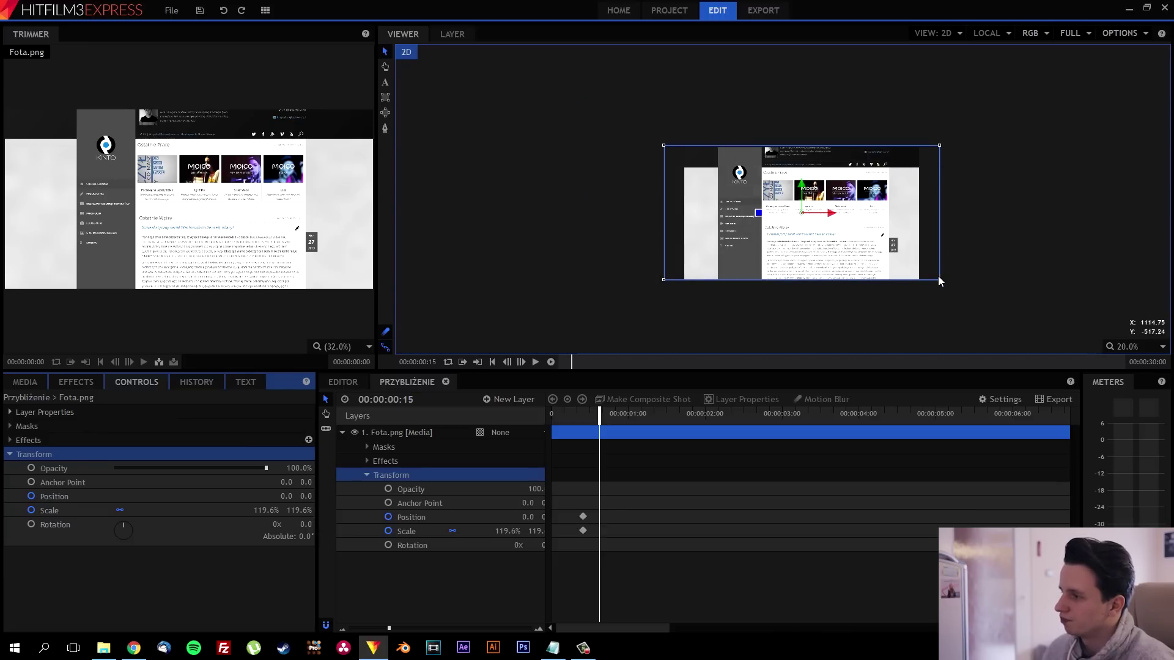
{"action": "left_click_drag", "start_coordinate": [940, 280], "coordinate": [1070, 365]}
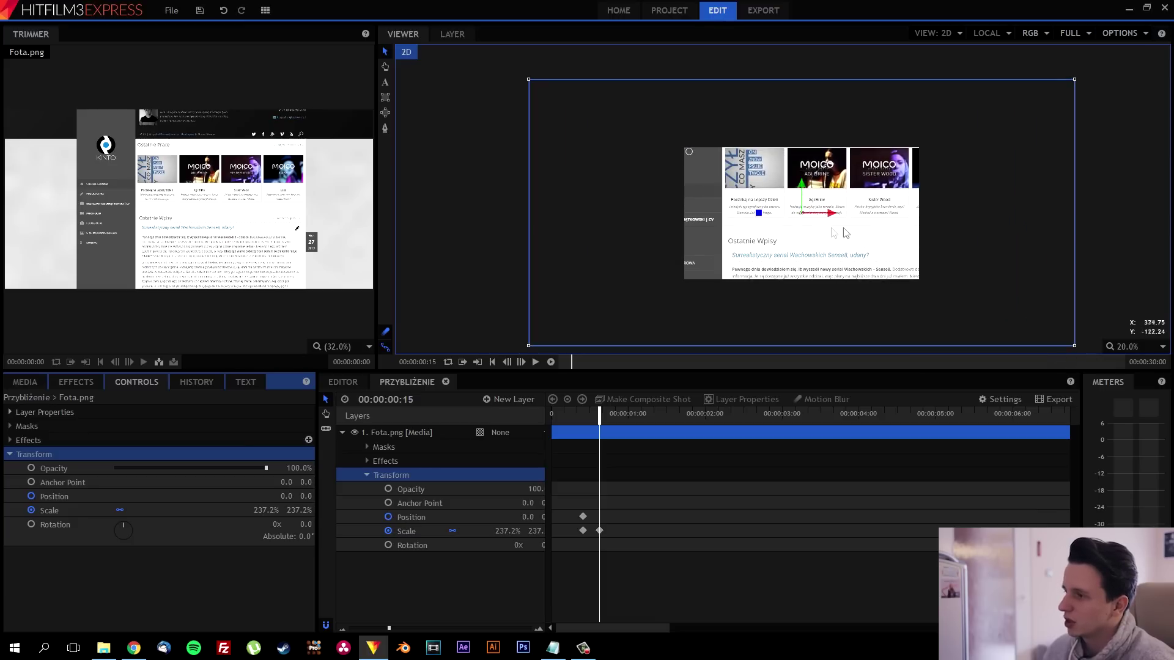
{"action": "left_click_drag", "start_coordinate": [830, 215], "coordinate": [957, 223]}
{"action": "left_click_drag", "start_coordinate": [930, 184], "coordinate": [967, 192]}
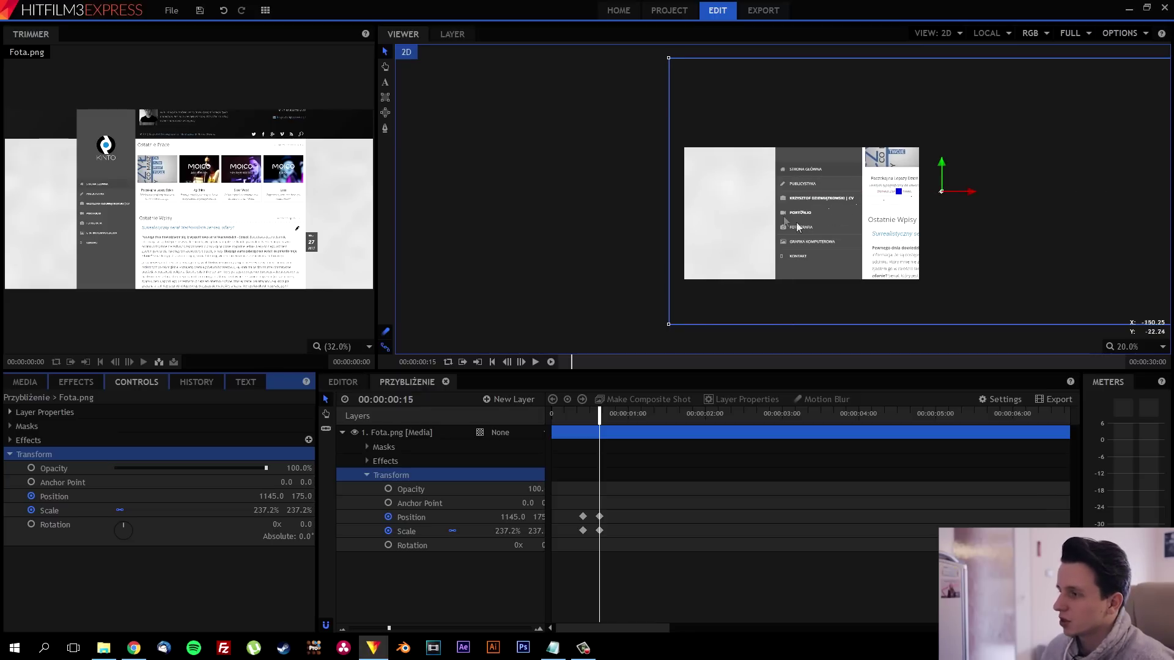
Step: Copy the original-size Position and Scale keyframes to 00:00:00:20 and play back the zoom
{"action": "left_click_drag", "start_coordinate": [611, 475], "coordinate": [598, 542]}
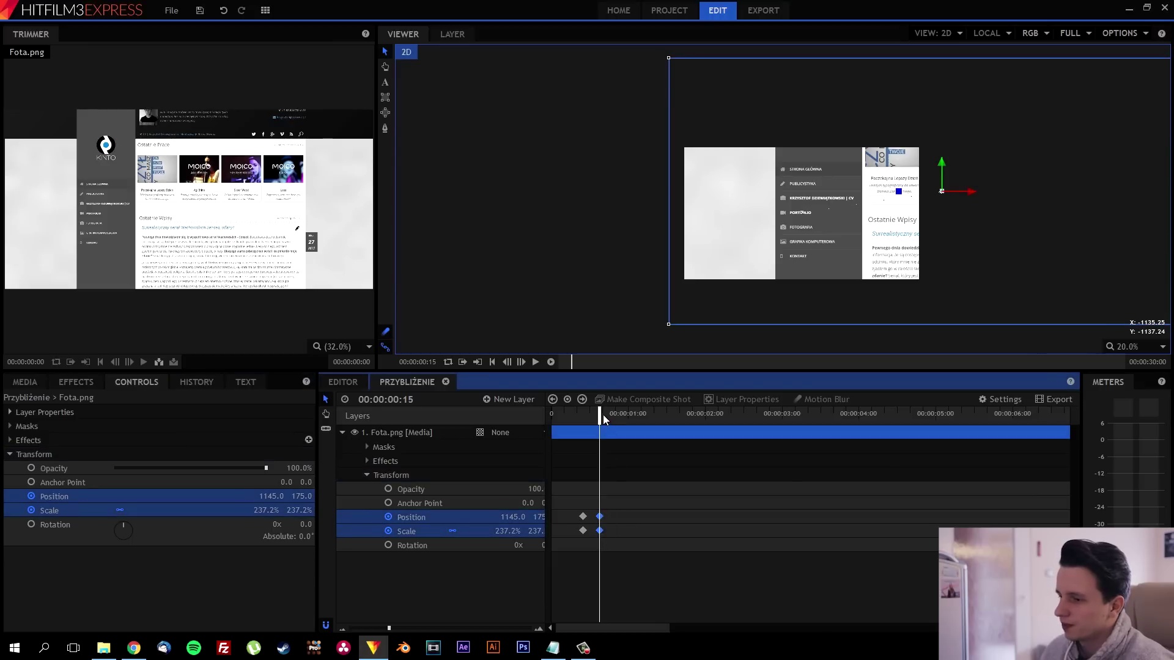
{"action": "left_click_drag", "start_coordinate": [603, 414], "coordinate": [615, 421]}
{"action": "left_click_drag", "start_coordinate": [614, 507], "coordinate": [600, 541]}
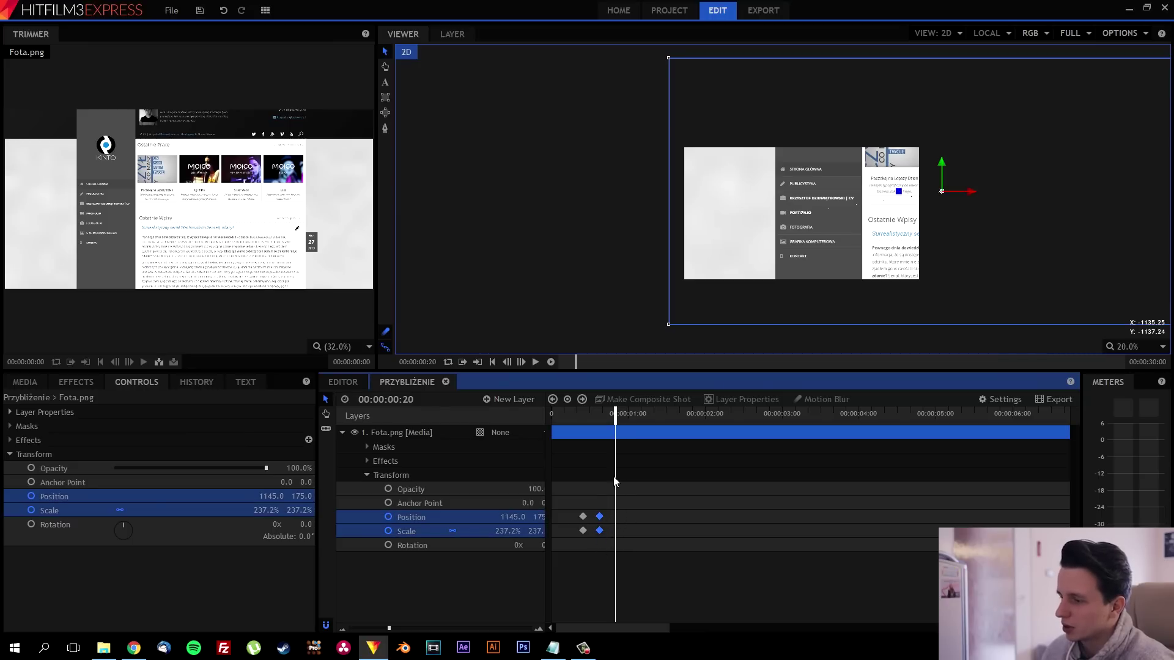
{"action": "left_click_drag", "start_coordinate": [614, 418], "coordinate": [589, 424]}
{"action": "key", "text": "space"}
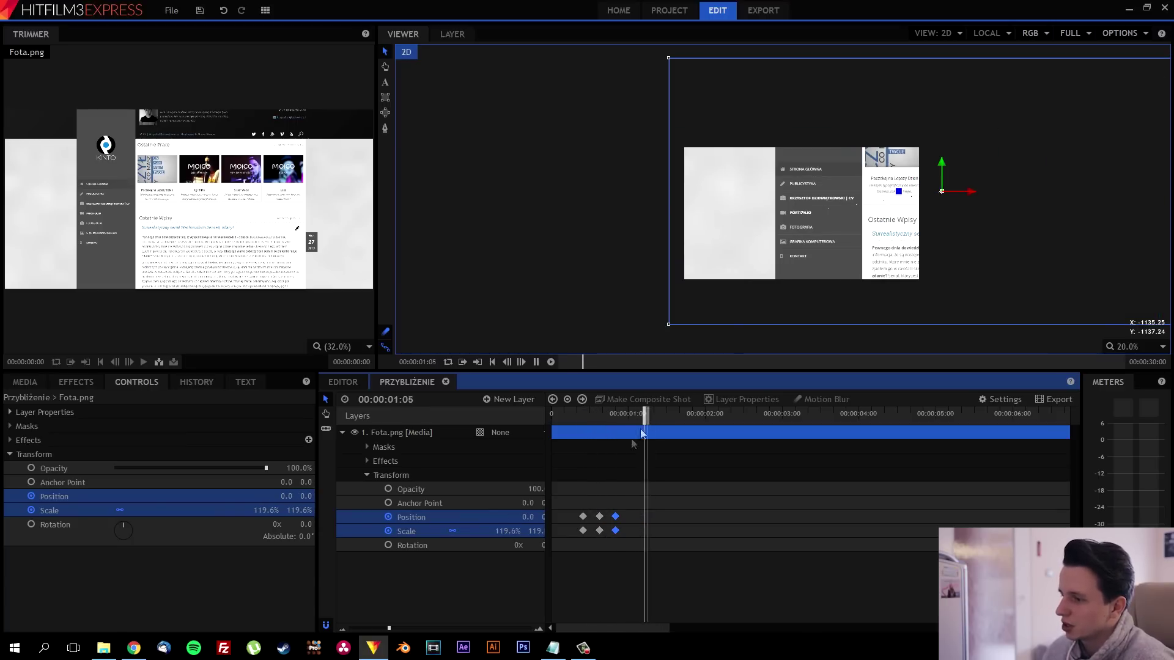
{"action": "left_click", "coordinate": [577, 416]}
{"action": "left_click", "coordinate": [577, 416]}
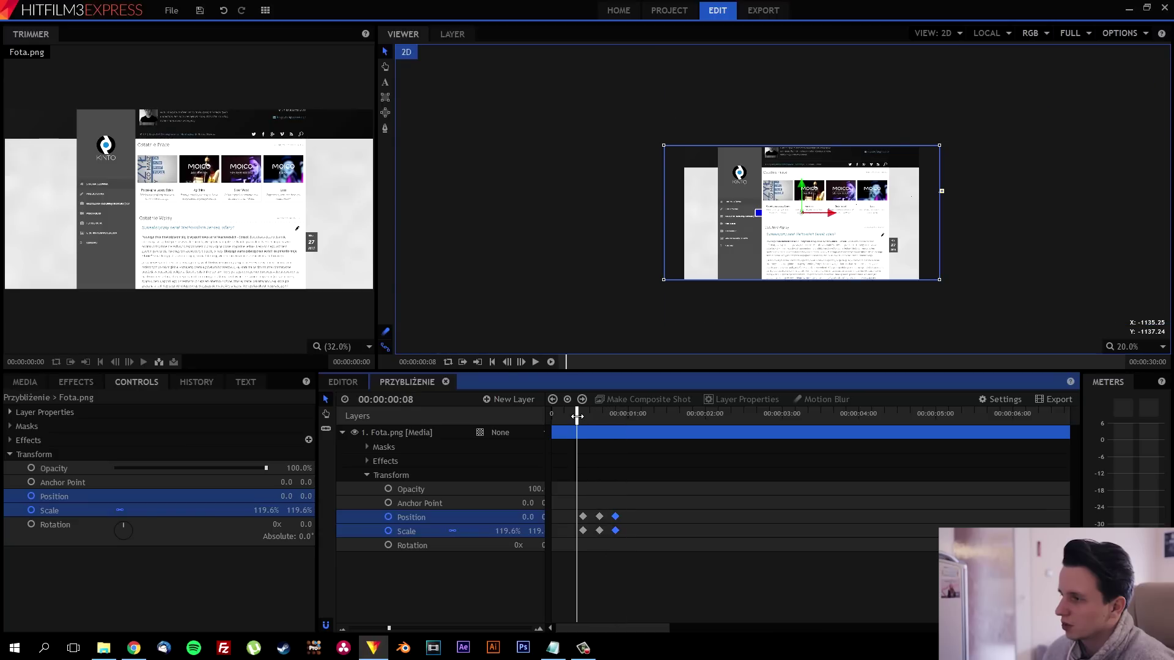
Step: Move the zoom-out keyframes to about 00:00:01:10 and the zoomed-in keyframes to about 00:00:00:20, and preview the slower zoom
{"action": "left_click_drag", "start_coordinate": [640, 474], "coordinate": [593, 547]}
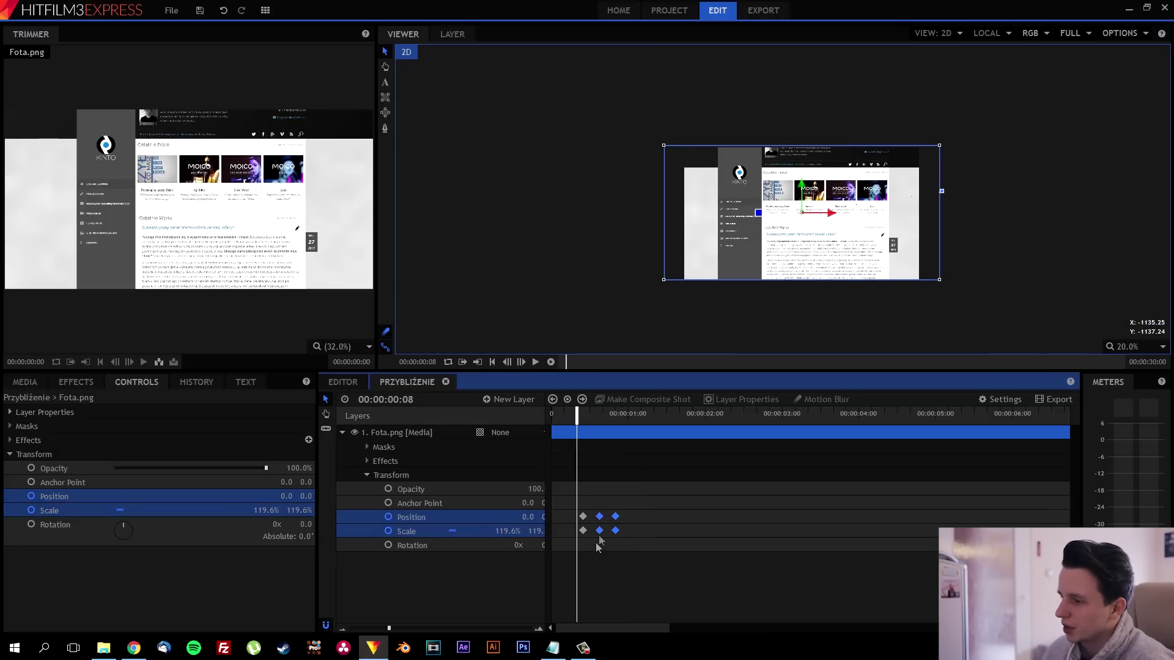
{"action": "left_click", "coordinate": [610, 504]}
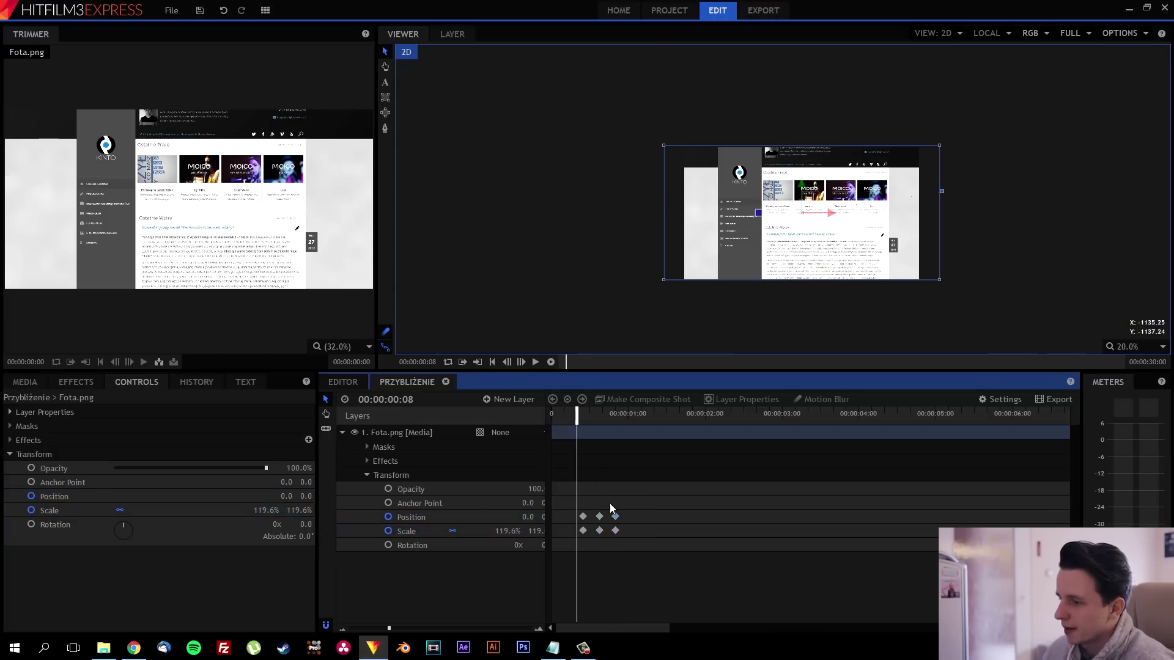
{"action": "left_click_drag", "start_coordinate": [622, 502], "coordinate": [669, 520]}
{"action": "left_click", "coordinate": [629, 511]}
{"action": "left_click_drag", "start_coordinate": [600, 530], "coordinate": [614, 519]}
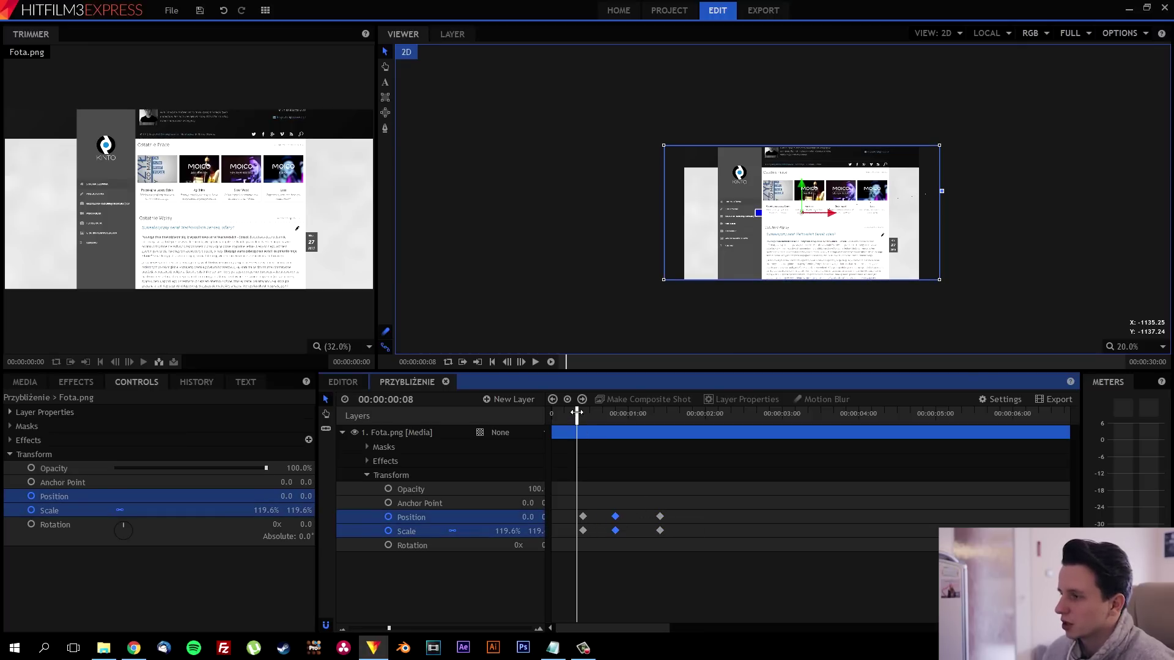
{"action": "key", "text": "space"}
{"action": "key", "text": "space"}
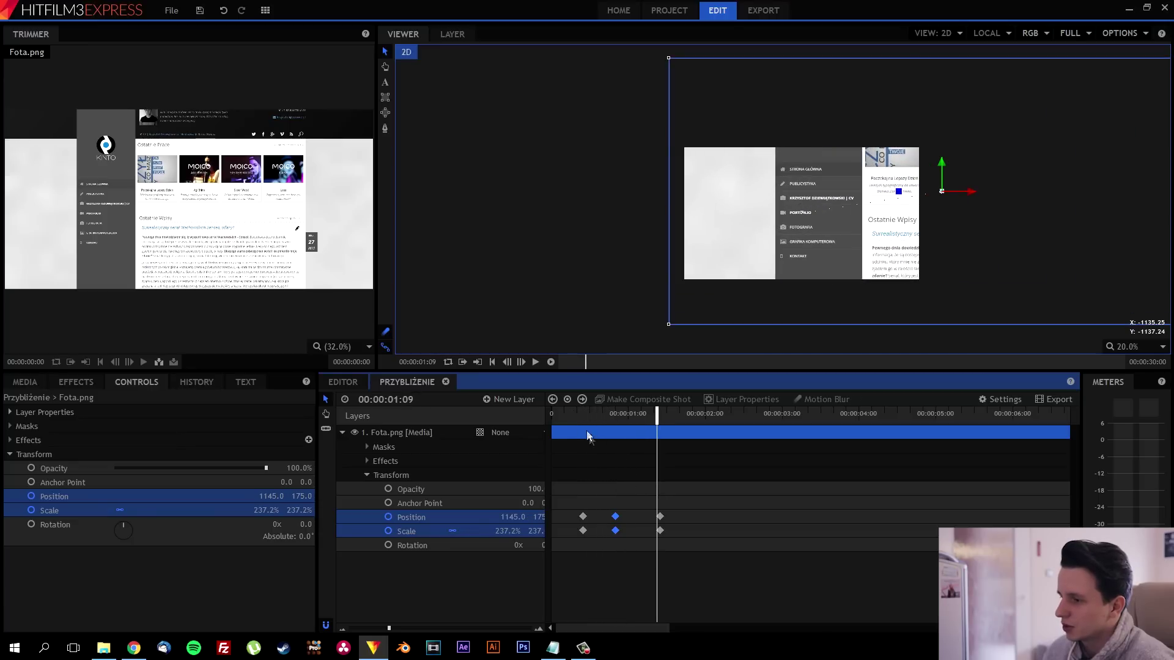
Step: Hold the zoom by duplicating the zoomed-in keyframes at about 00:00:01:10, with the zoom-out keyframes at about 00:00:01:20
{"action": "key", "text": "space"}
{"action": "key", "text": "space"}
{"action": "left_click_drag", "start_coordinate": [599, 490], "coordinate": [577, 545]}
{"action": "left_click_drag", "start_coordinate": [698, 418], "coordinate": [553, 414]}
{"action": "key", "text": "ctrl+v"}
Step: Play back the zoom animation and inspect the enlarged side menu in the held frame
{"action": "key", "text": "space"}
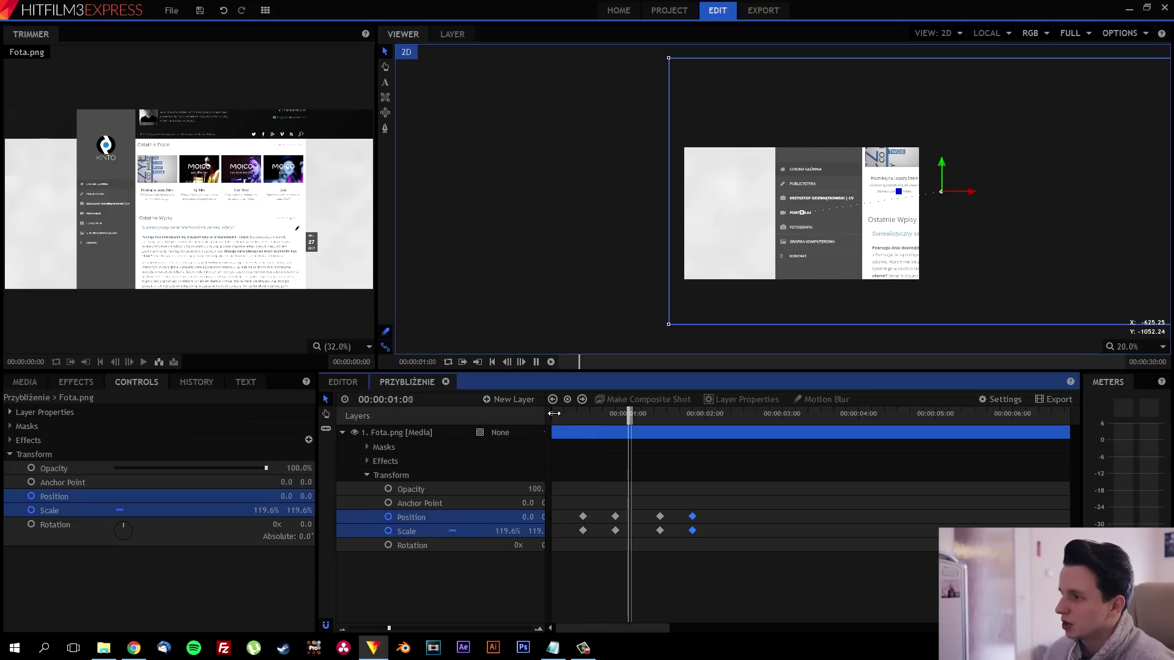
{"action": "left_click", "coordinate": [615, 414]}
{"action": "left_click_drag", "start_coordinate": [614, 417], "coordinate": [641, 414]}
{"action": "left_click", "coordinate": [621, 285]}
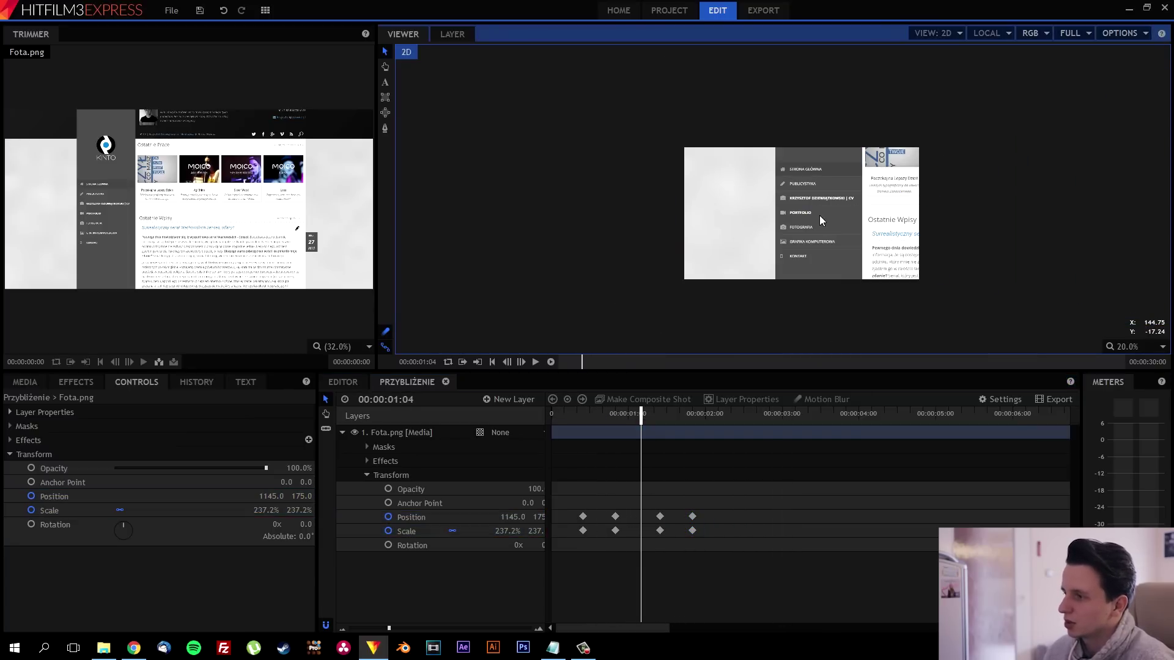
{"action": "scroll", "coordinate": [819, 215], "scroll_direction": "up", "scroll_amount": 1}
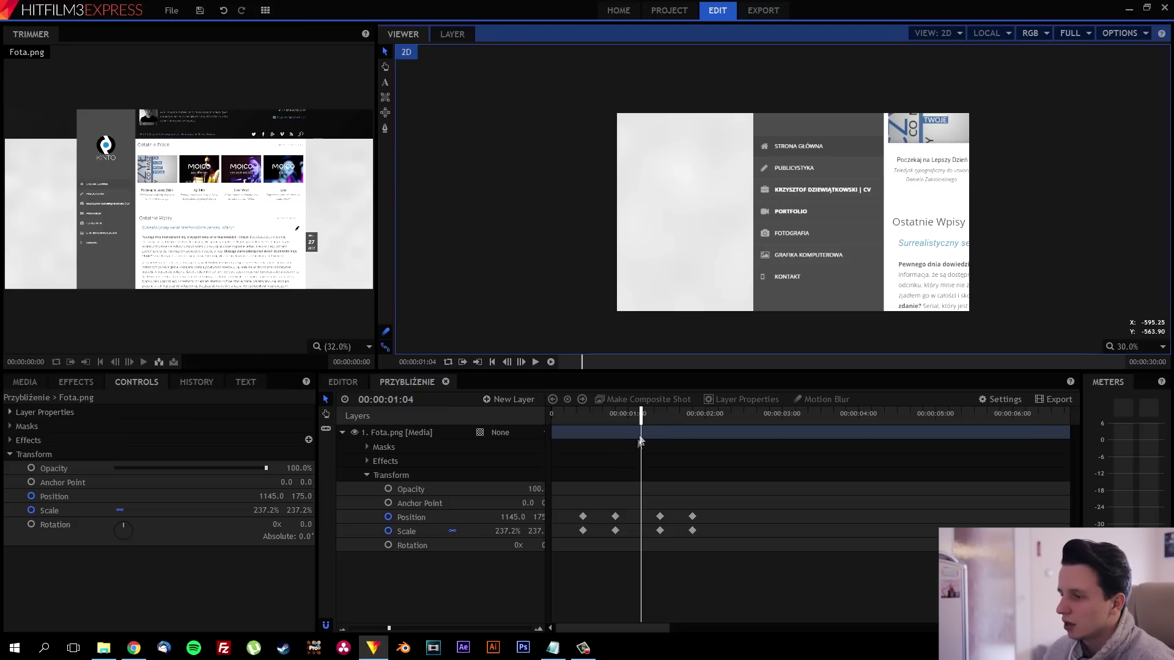
{"action": "left_click_drag", "start_coordinate": [640, 419], "coordinate": [578, 420]}
{"action": "key", "text": "space"}
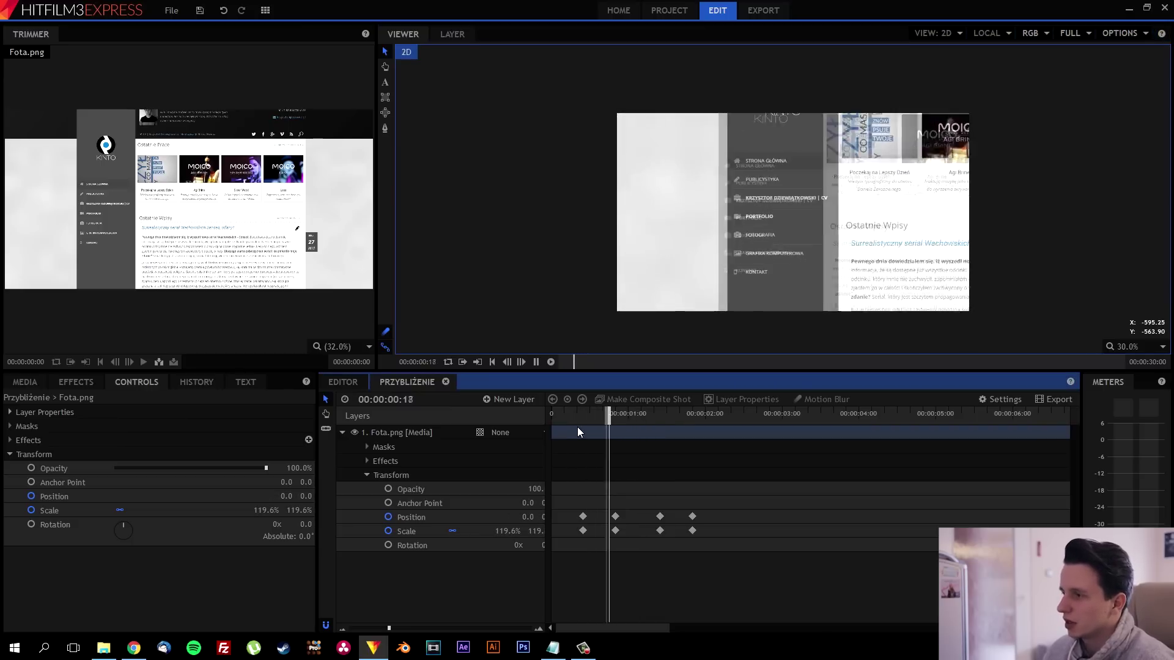
Step: Duplicate the Fota.png layer and check that the copy carries the same Position and Scale keyframes
{"action": "left_click", "coordinate": [597, 432]}
{"action": "left_click", "coordinate": [605, 417]}
{"action": "left_click_drag", "start_coordinate": [605, 418], "coordinate": [632, 419]}
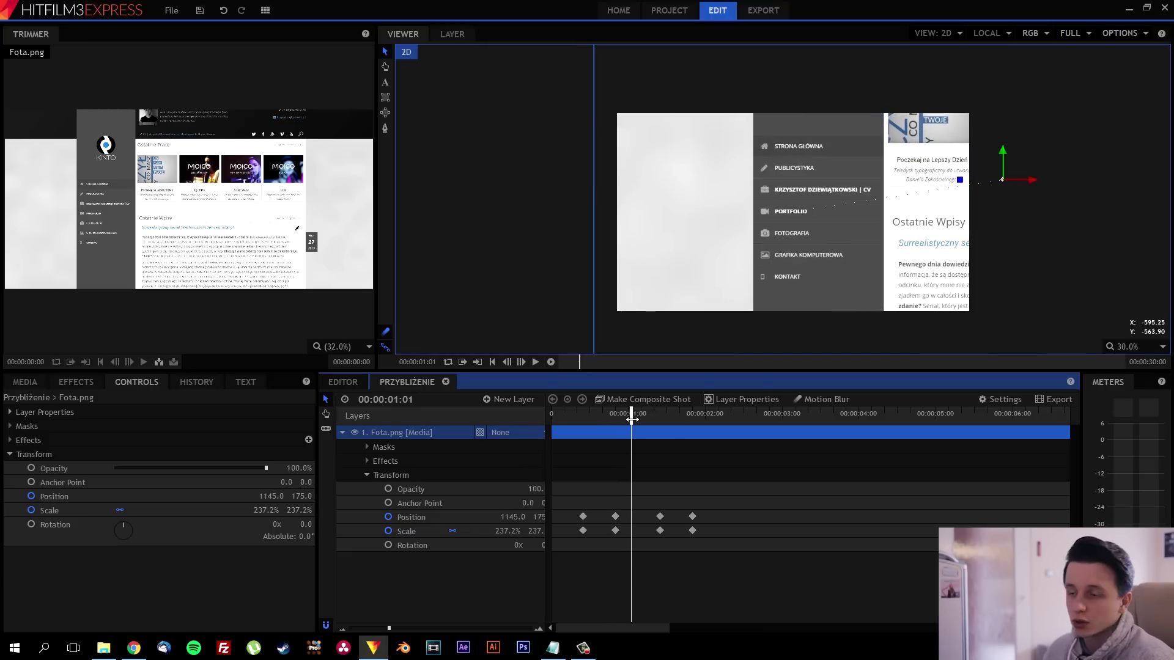
{"action": "key", "text": "ctrl+d"}
{"action": "left_click", "coordinate": [395, 434]}
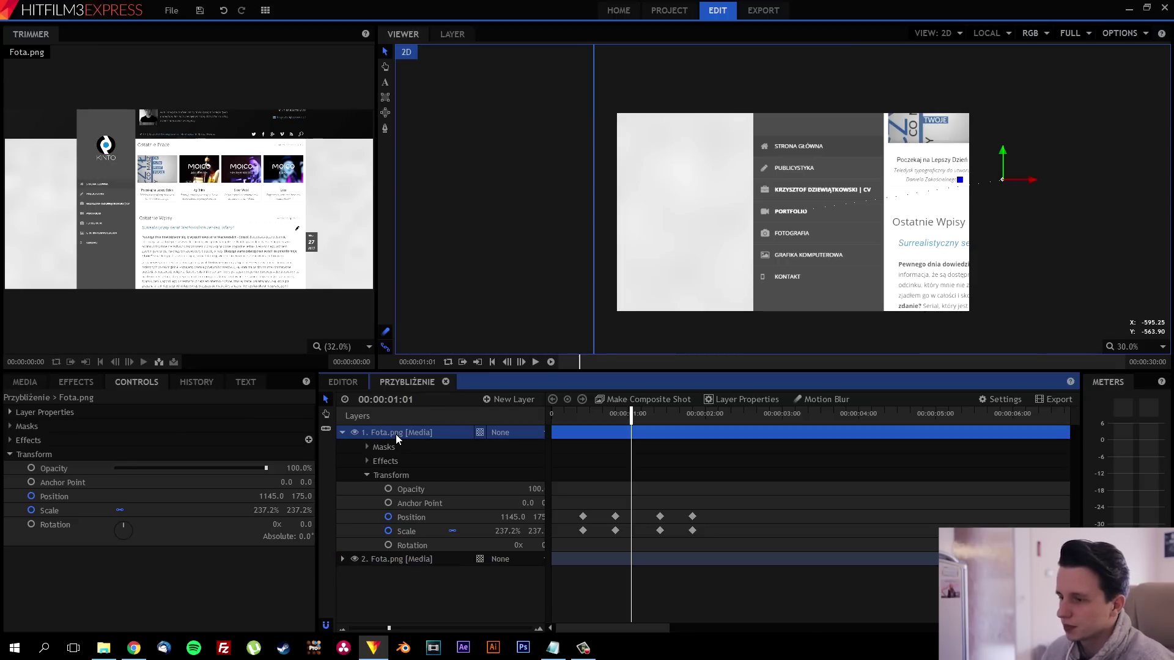
{"action": "left_click", "coordinate": [342, 560]}
{"action": "left_click", "coordinate": [368, 601]}
{"action": "scroll", "coordinate": [428, 563], "scroll_direction": "down", "scroll_amount": 3}
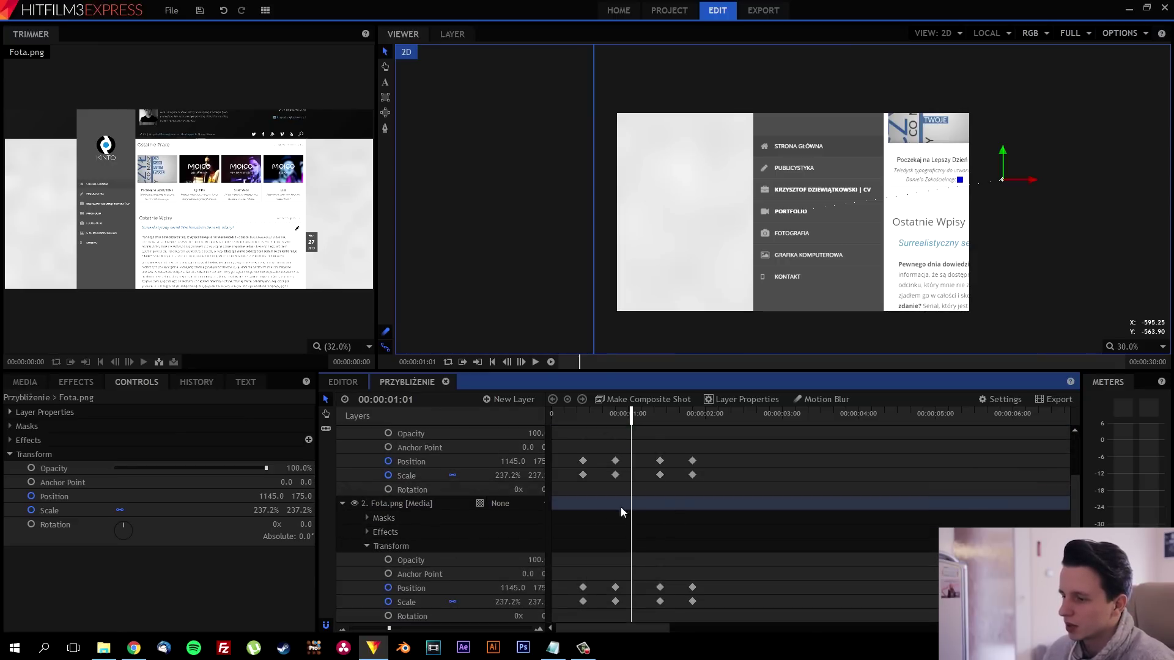
{"action": "left_click", "coordinate": [342, 503]}
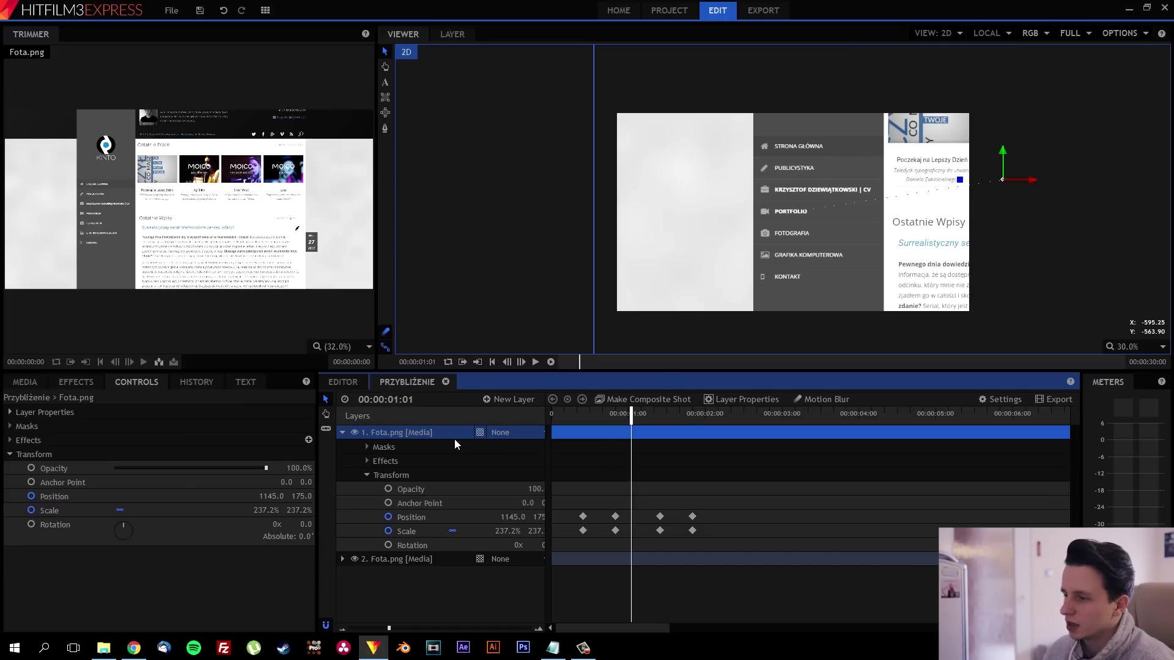
Step: Split the upper Fota.png layer at 00:00:00:20, delete the part before the cut and expand the remaining part's Transform properties
{"action": "left_click_drag", "start_coordinate": [630, 418], "coordinate": [615, 421]}
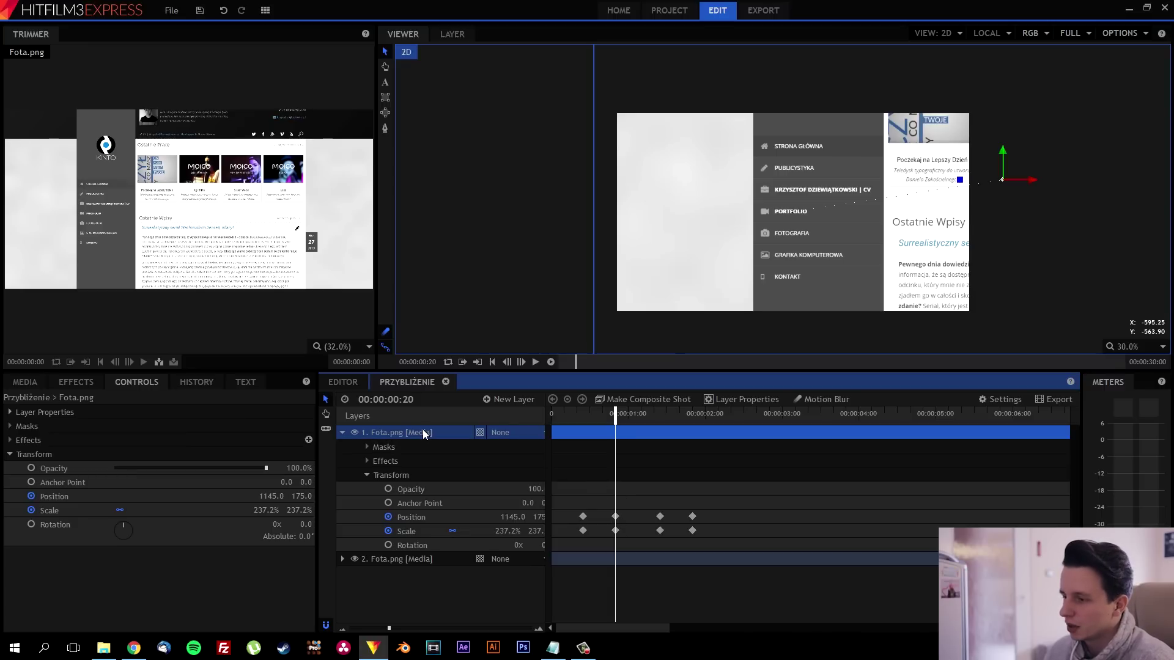
{"action": "key", "text": "ctrl+shift+d"}
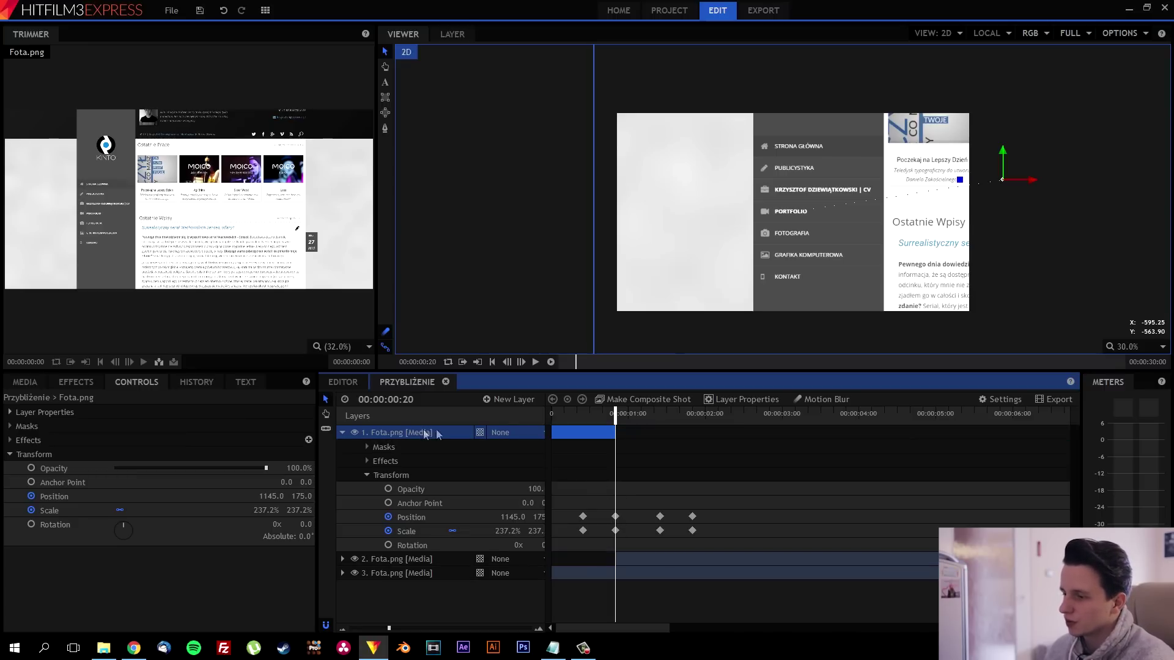
{"action": "key", "text": "Delete"}
{"action": "left_click", "coordinate": [437, 432]}
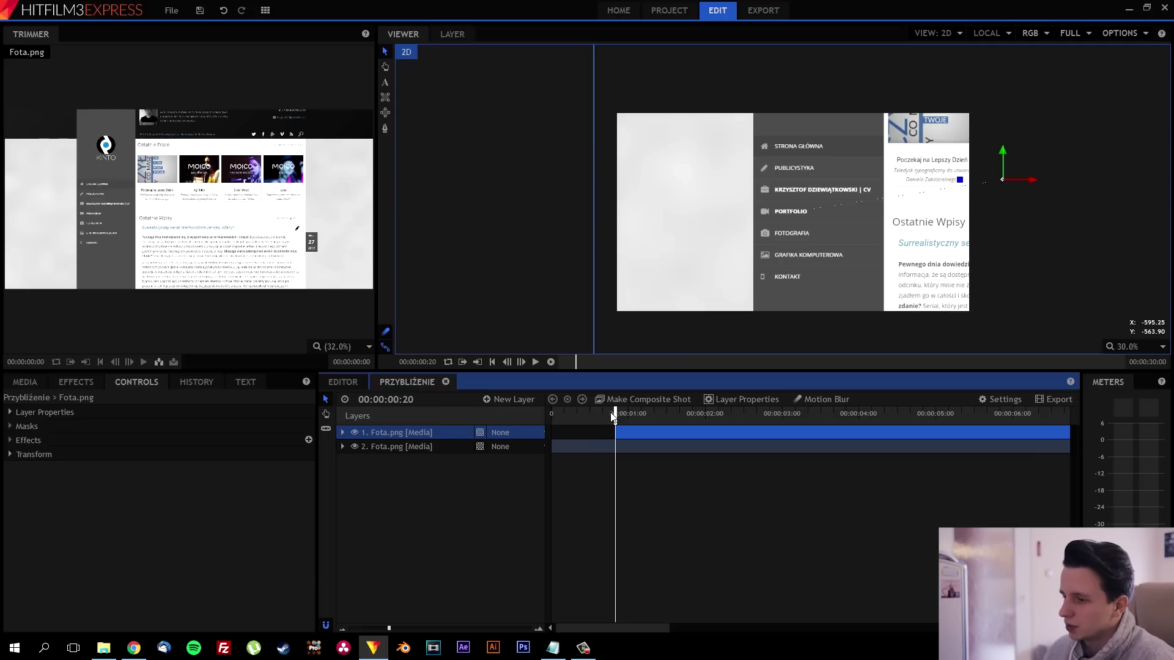
{"action": "left_click", "coordinate": [342, 432]}
{"action": "left_click", "coordinate": [366, 475]}
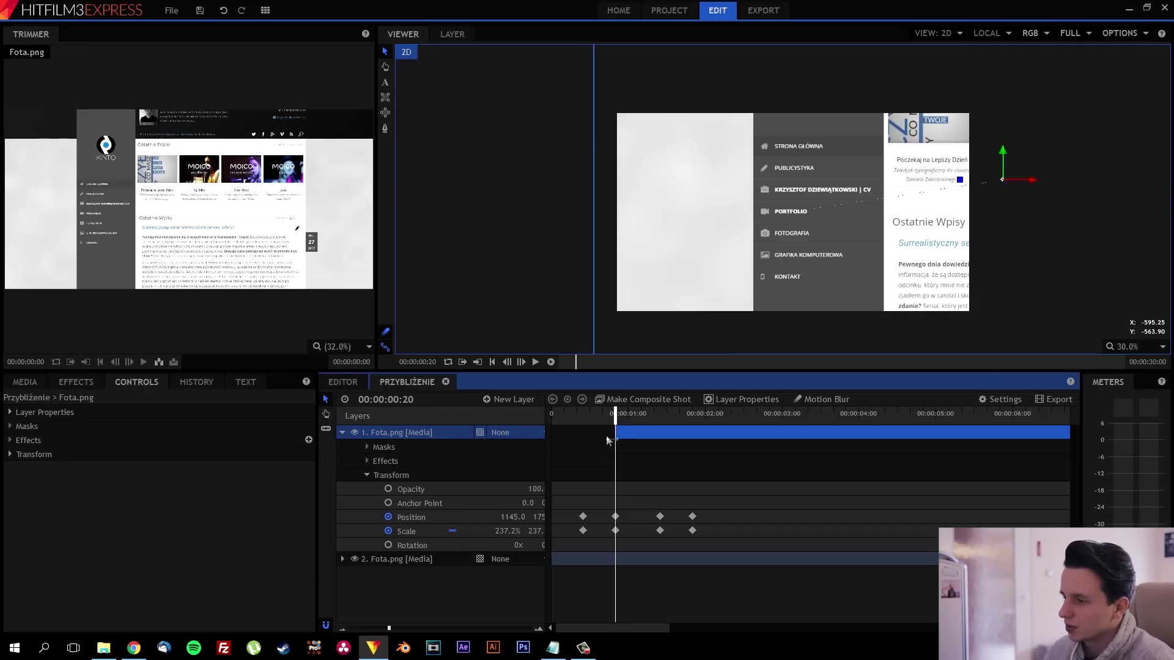
Step: Split the upper Fota.png layer at 00:00:01:10 and delete the part after the cut
{"action": "left_click_drag", "start_coordinate": [616, 421], "coordinate": [660, 417]}
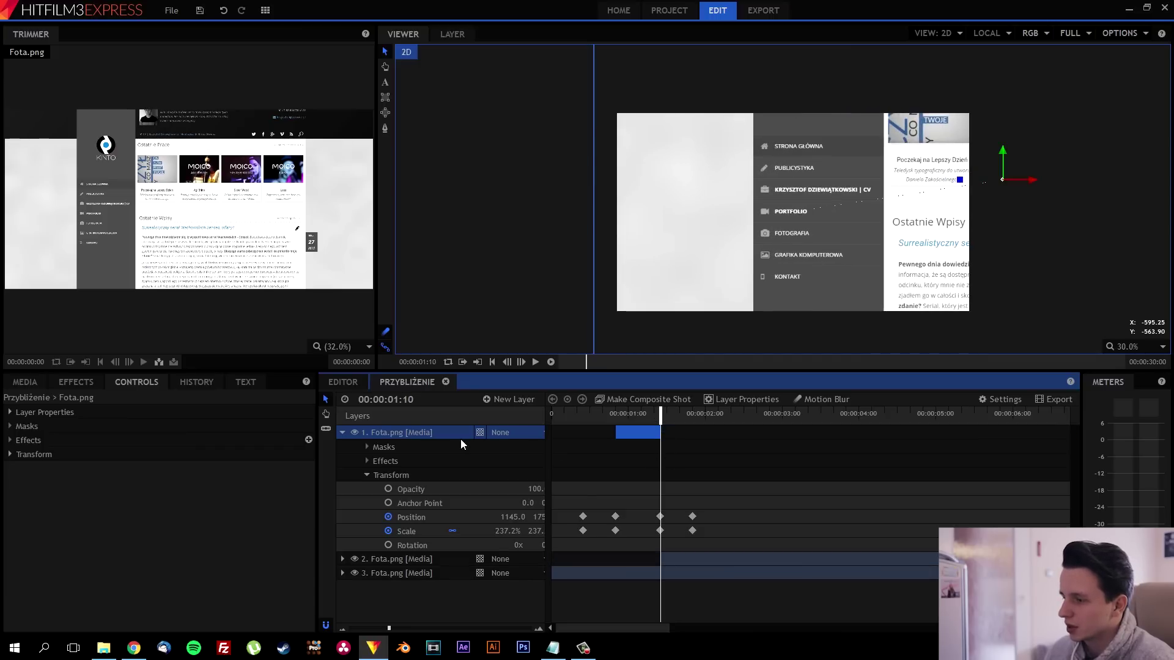
{"action": "left_click", "coordinate": [384, 560]}
{"action": "left_click", "coordinate": [601, 481]}
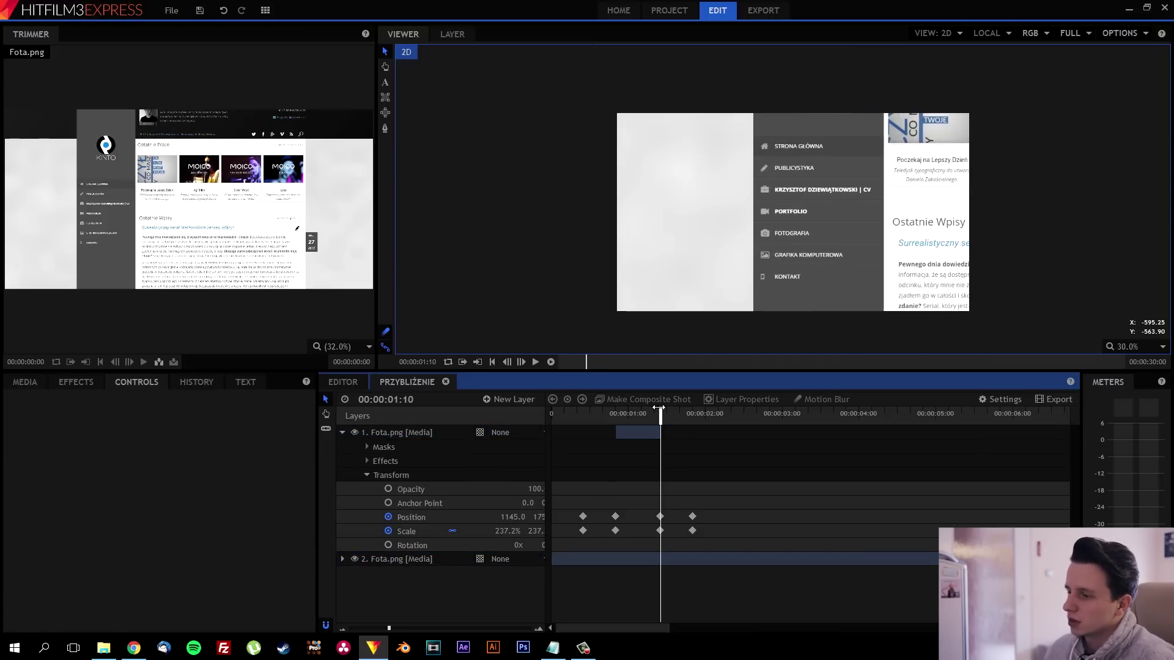
Step: Draw a rectangular mask around the PORTFOLIO menu entry on the upper Fota.png layer at 00:00:01:05
{"action": "mouse_move", "coordinate": [659, 416]}
{"action": "left_mouse_down"}
{"action": "mouse_move", "coordinate": [723, 415]}
{"action": "mouse_move", "coordinate": [614, 414]}
{"action": "mouse_move", "coordinate": [660, 414]}
{"action": "mouse_move", "coordinate": [644, 414]}
{"action": "left_mouse_up"}
{"action": "left_click", "coordinate": [413, 431]}
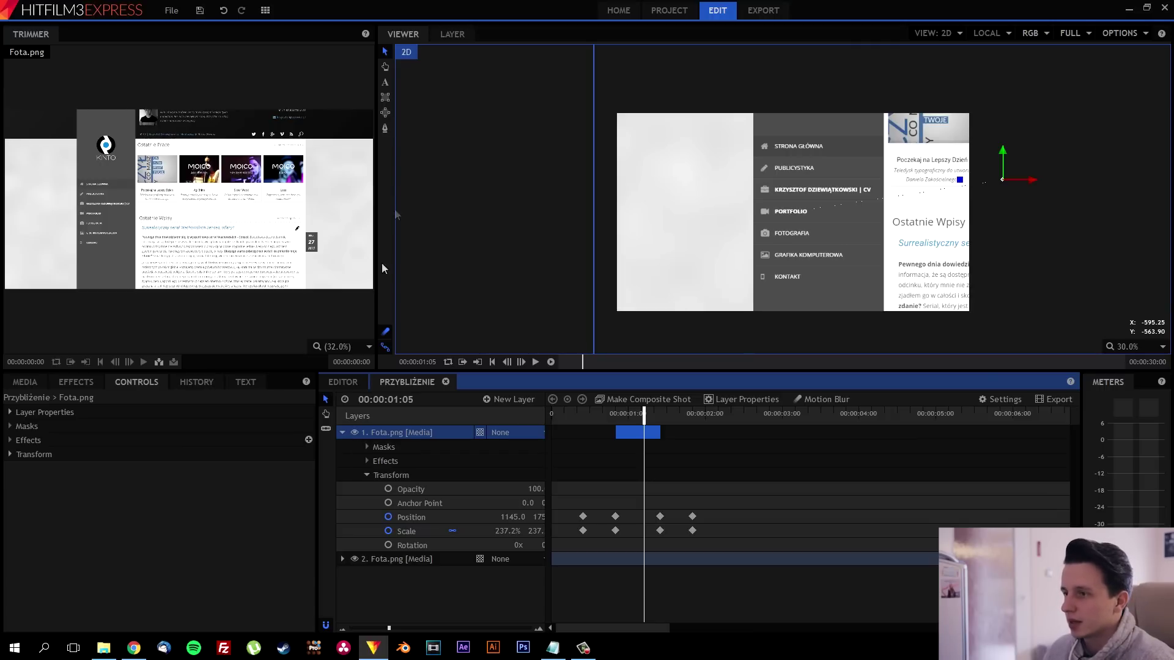
{"action": "left_click", "coordinate": [386, 97]}
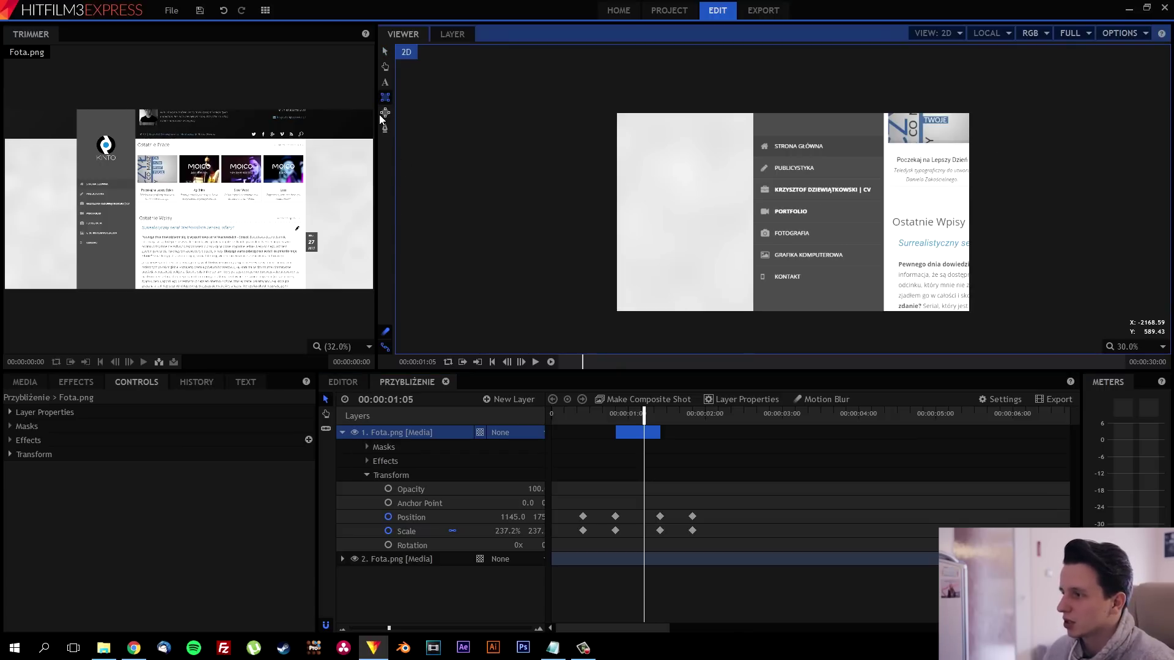
{"action": "left_click_drag", "start_coordinate": [754, 201], "coordinate": [884, 226]}
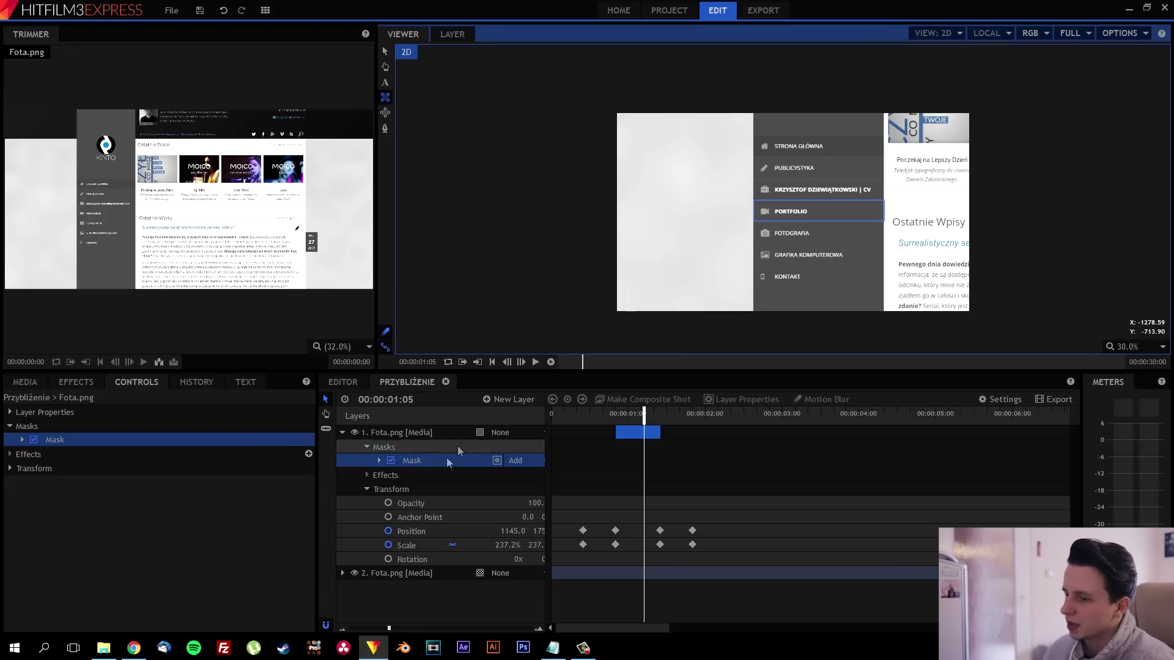
Step: Temporarily hide the lower Fota.png layer to check the masked area, restoring its visibility after each check
{"action": "left_click", "coordinate": [354, 573]}
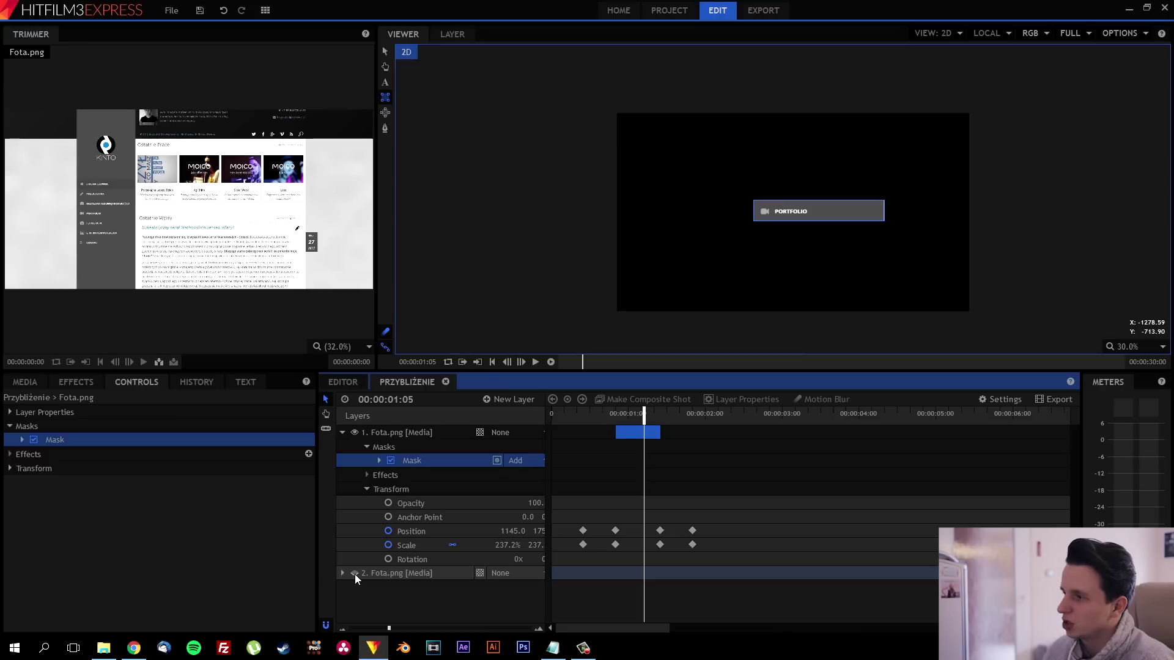
{"action": "left_click", "coordinate": [354, 573]}
{"action": "left_click", "coordinate": [355, 573]}
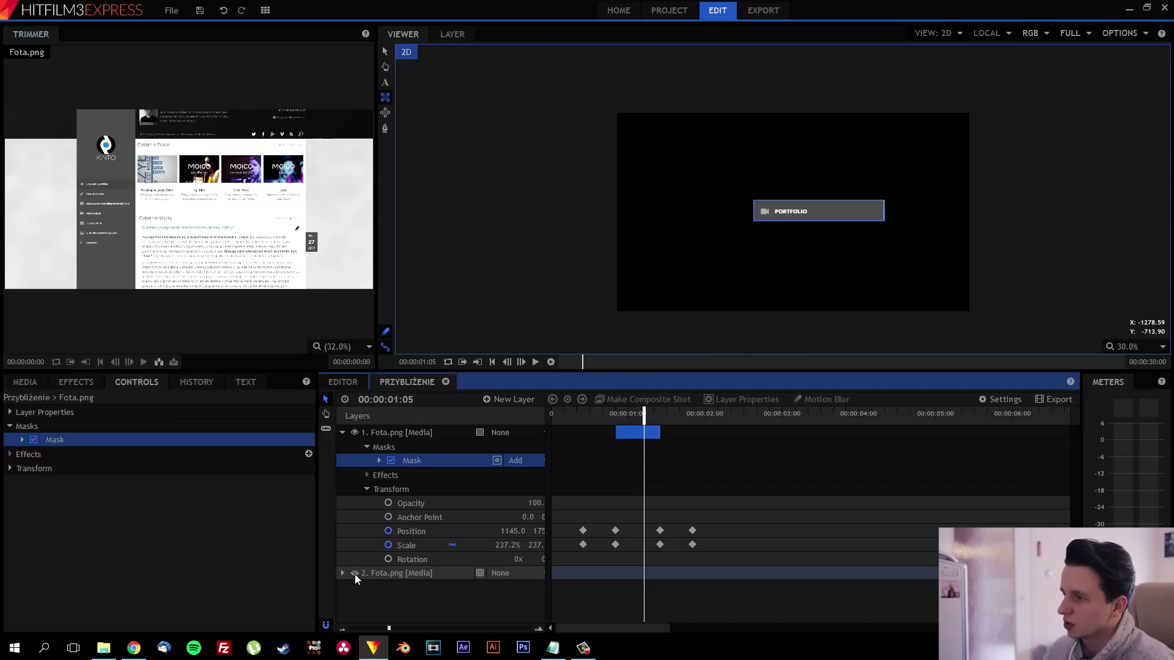
{"action": "left_click", "coordinate": [355, 573]}
Step: Apply the Color Balance effect from the Color Correction group to the upper Fota.png layer
{"action": "left_click", "coordinate": [78, 381]}
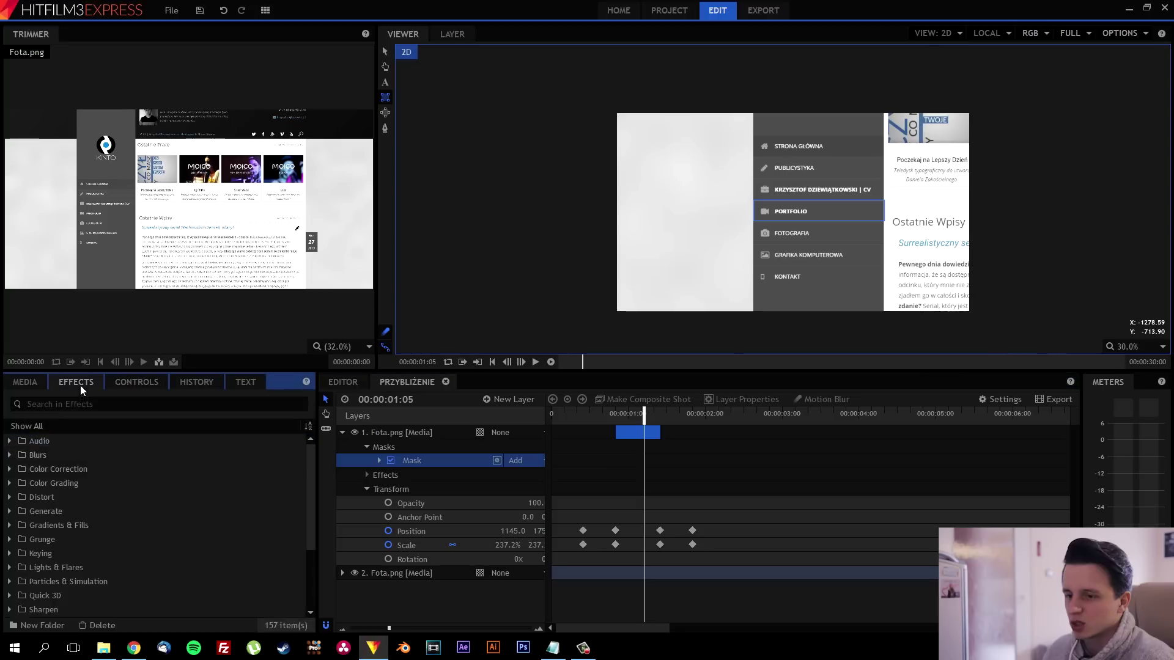
{"action": "left_click", "coordinate": [9, 470]}
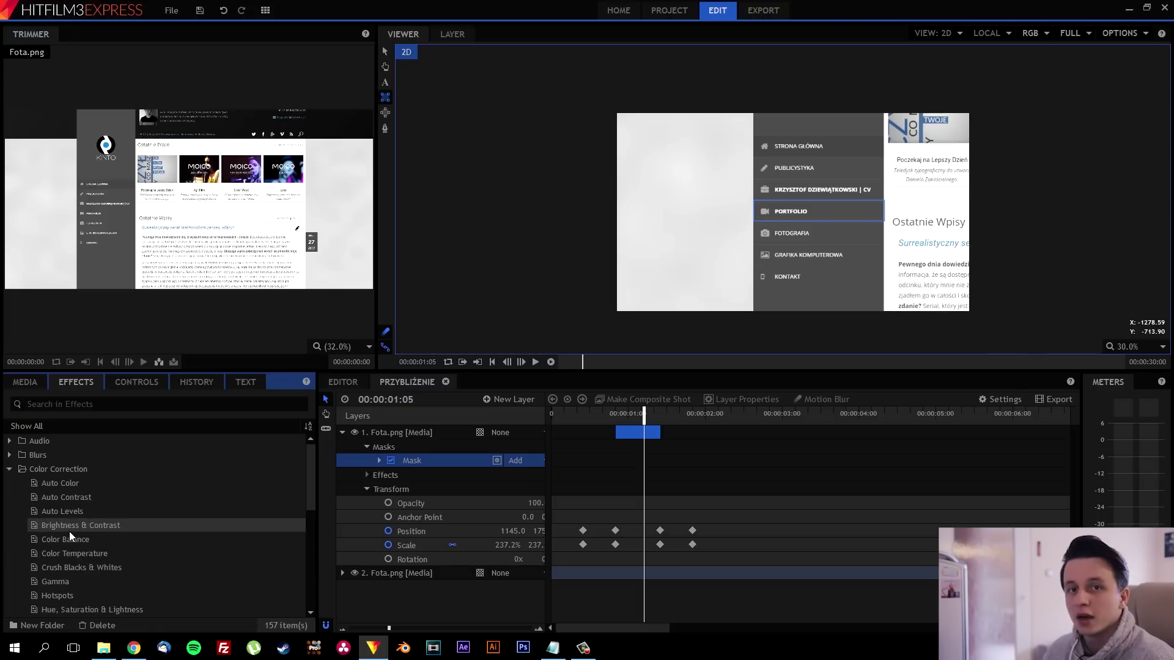
{"action": "left_click_drag", "start_coordinate": [64, 539], "coordinate": [519, 463]}
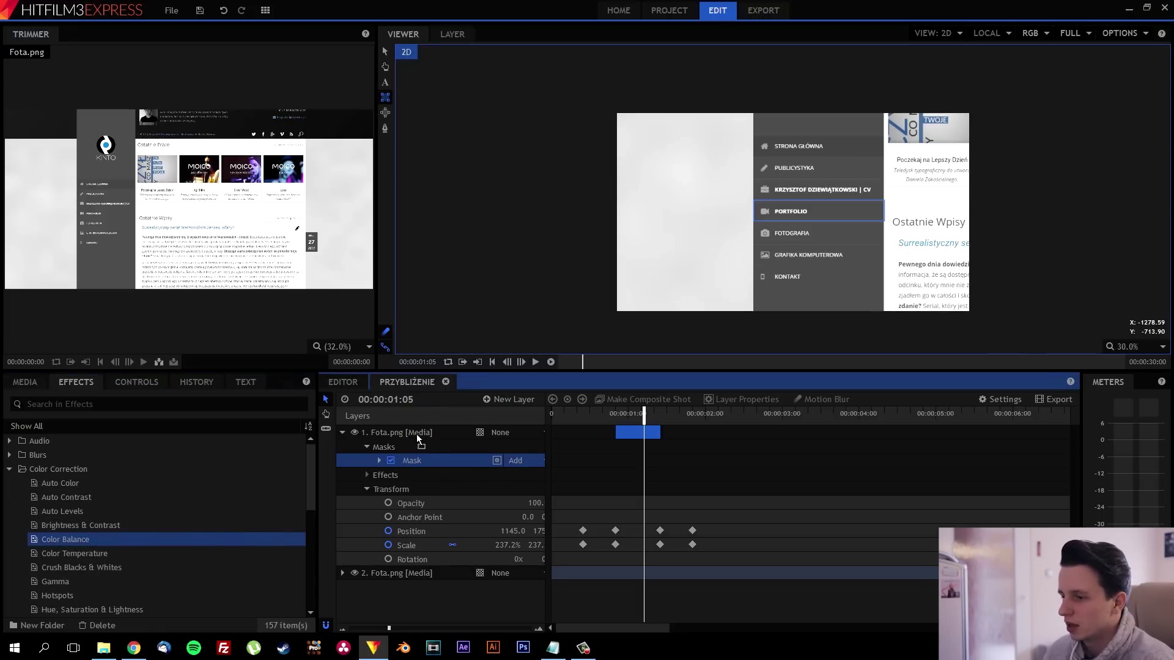
{"action": "left_click_drag", "start_coordinate": [406, 430], "coordinate": [406, 430]}
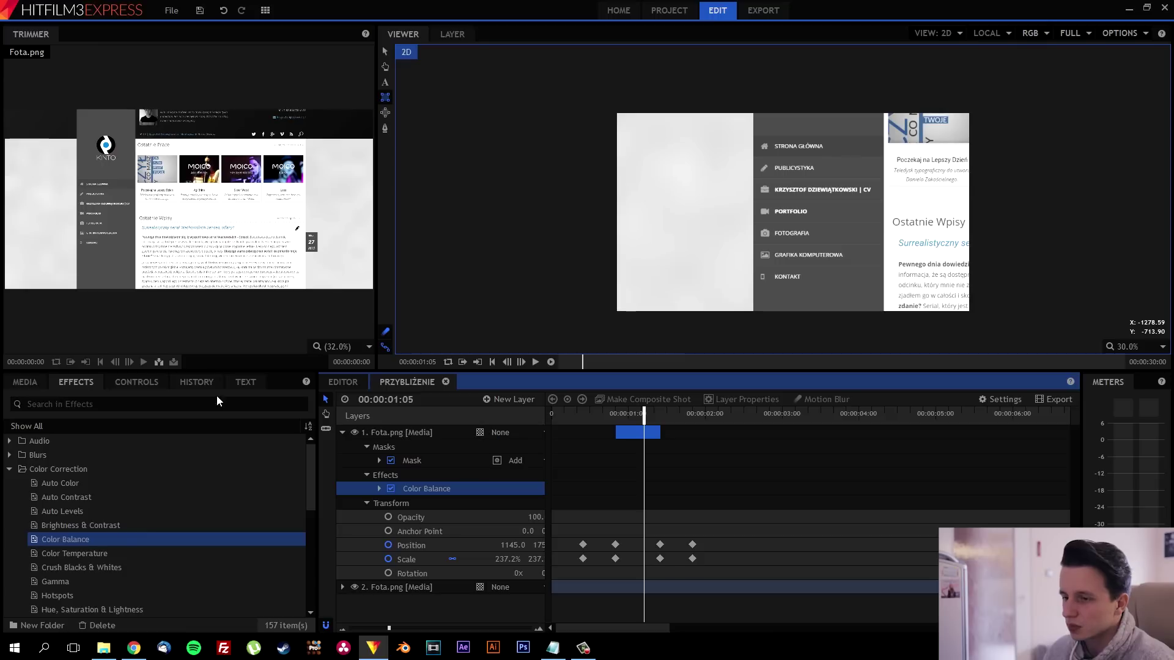
Step: Enable keyframing for the Color Balance effect's Midtones Red Balance at 00:00:00:20, the start of the masked layer
{"action": "left_click", "coordinate": [137, 379]}
{"action": "left_click", "coordinate": [22, 468]}
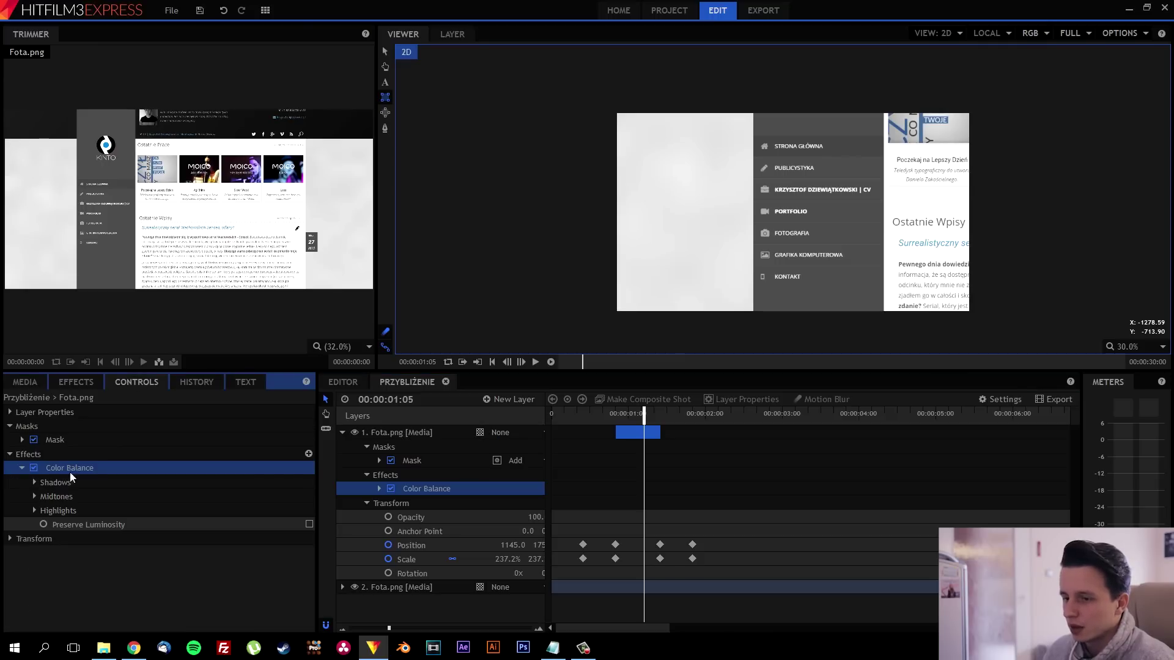
{"action": "left_click", "coordinate": [35, 496]}
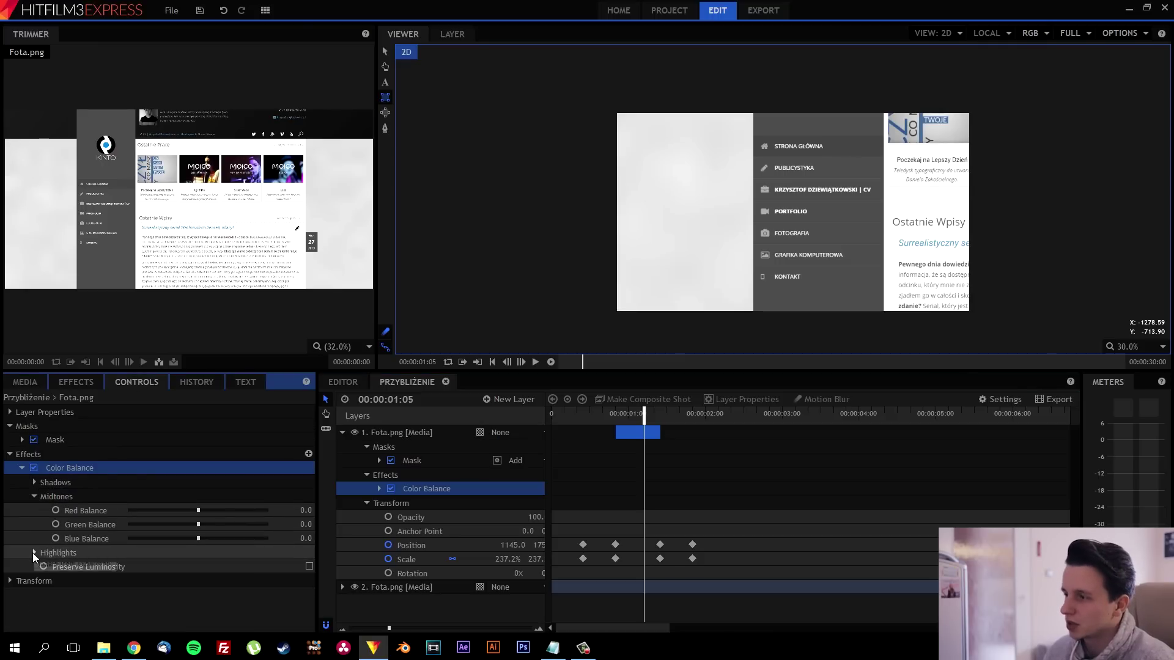
{"action": "left_click", "coordinate": [52, 495]}
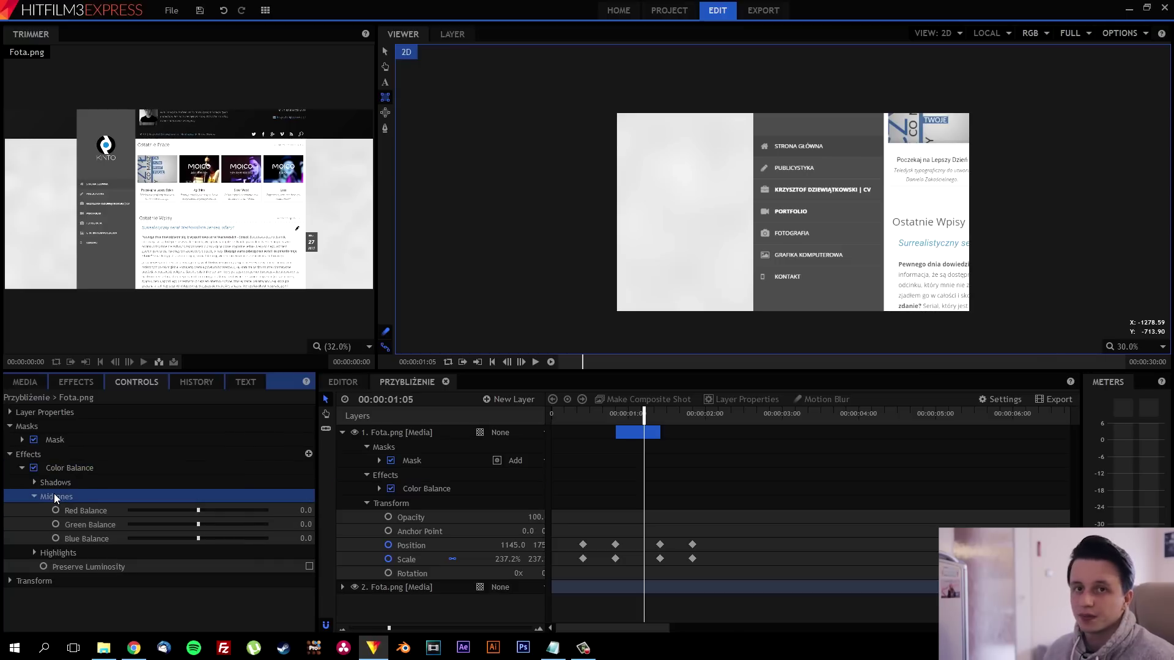
{"action": "left_click_drag", "start_coordinate": [643, 417], "coordinate": [614, 414]}
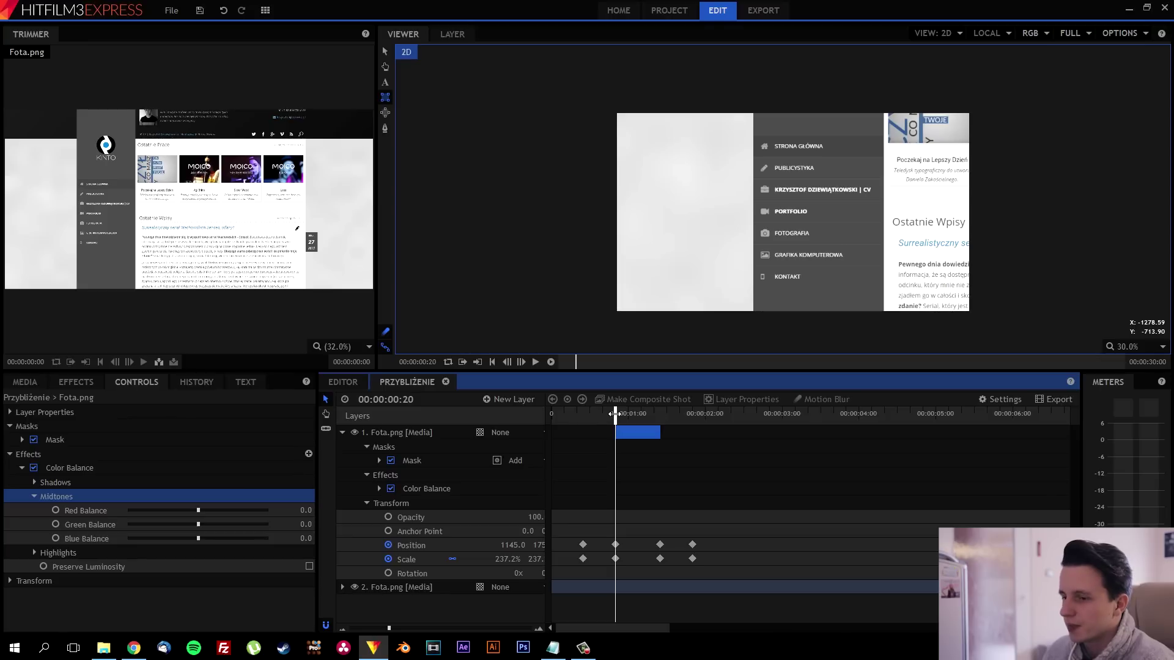
{"action": "left_click", "coordinate": [56, 510]}
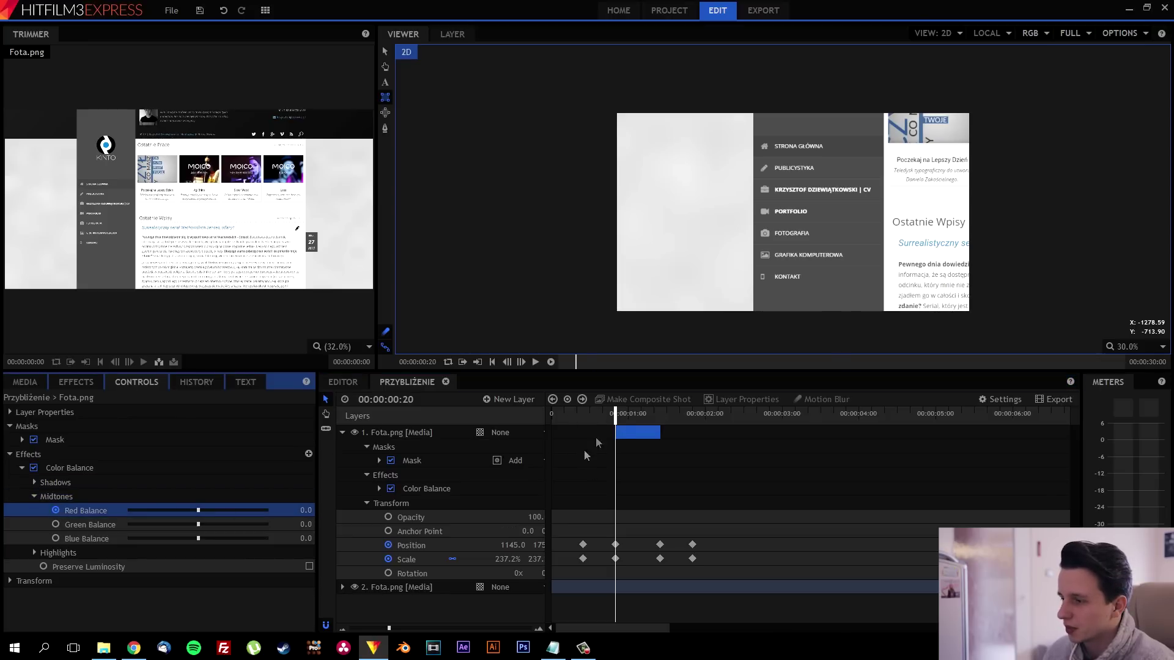
Step: Copy the Midtones Red Balance keyframe from the layer's start to its end at 00:00:01:10
{"action": "left_click_drag", "start_coordinate": [615, 415], "coordinate": [658, 417]}
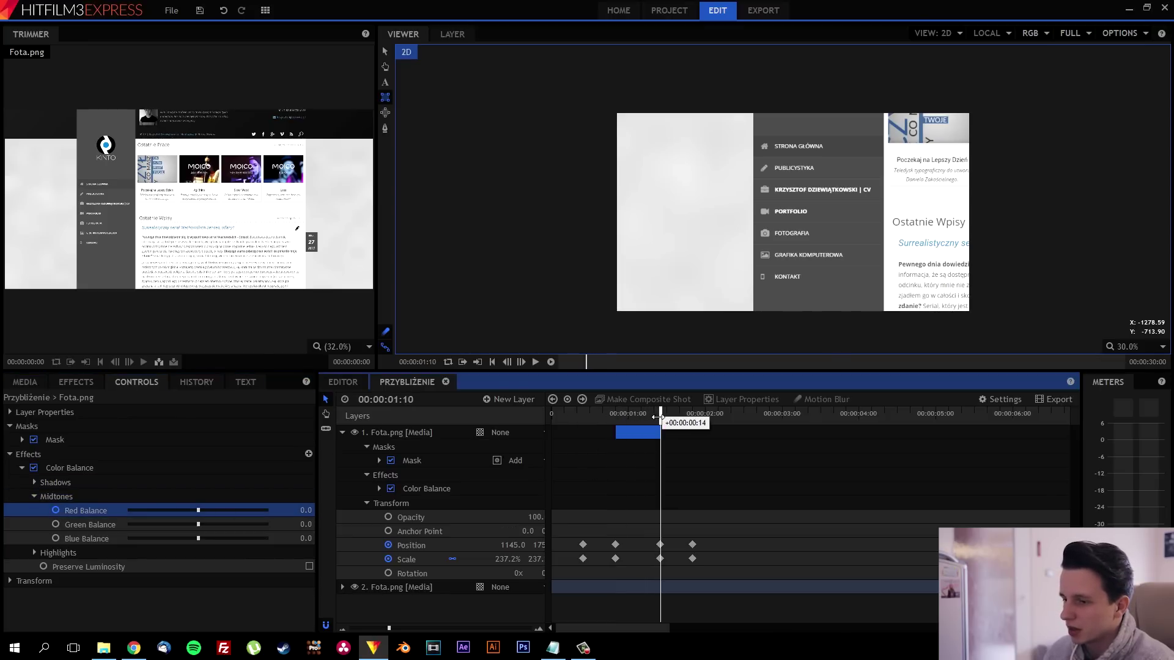
{"action": "left_click", "coordinate": [379, 488]}
{"action": "left_click", "coordinate": [391, 517]}
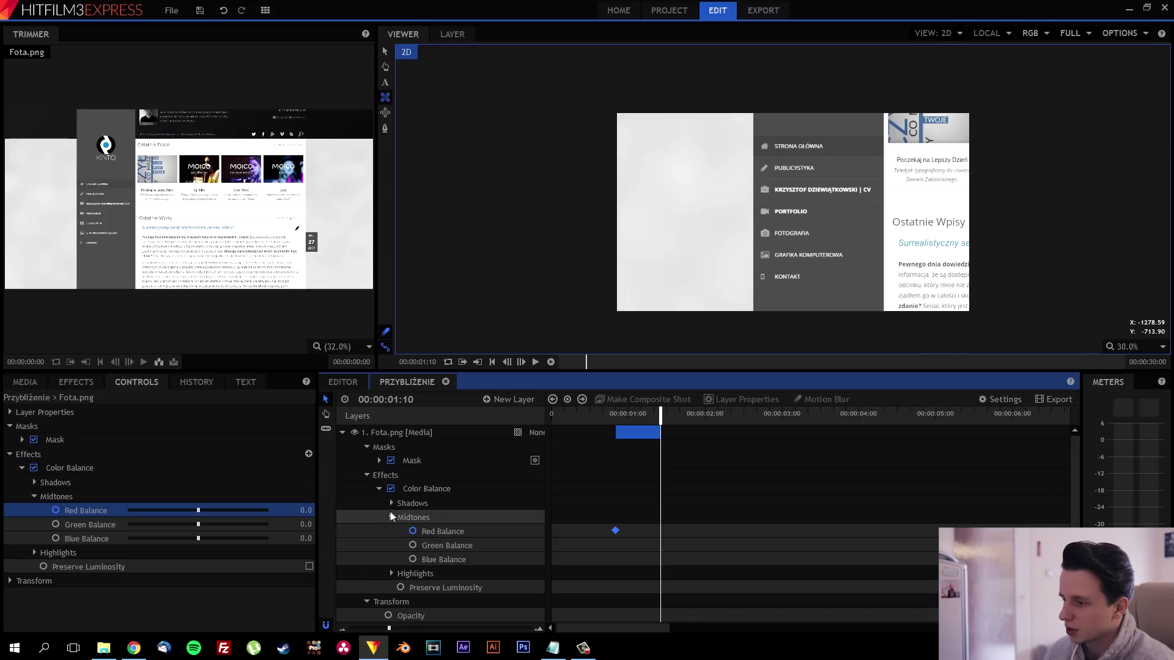
{"action": "left_click", "coordinate": [615, 530]}
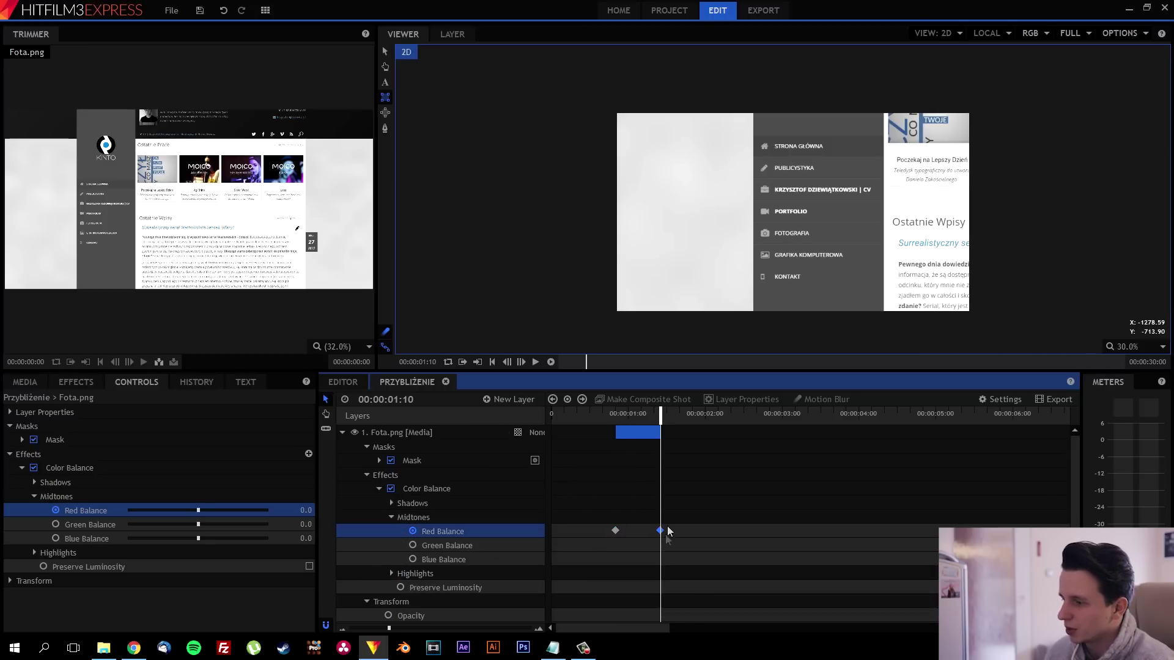
Step: Set the Midtones Red Balance to 100 at 00:00:01:03, between the two existing keyframes
{"action": "left_click_drag", "start_coordinate": [657, 419], "coordinate": [634, 422]}
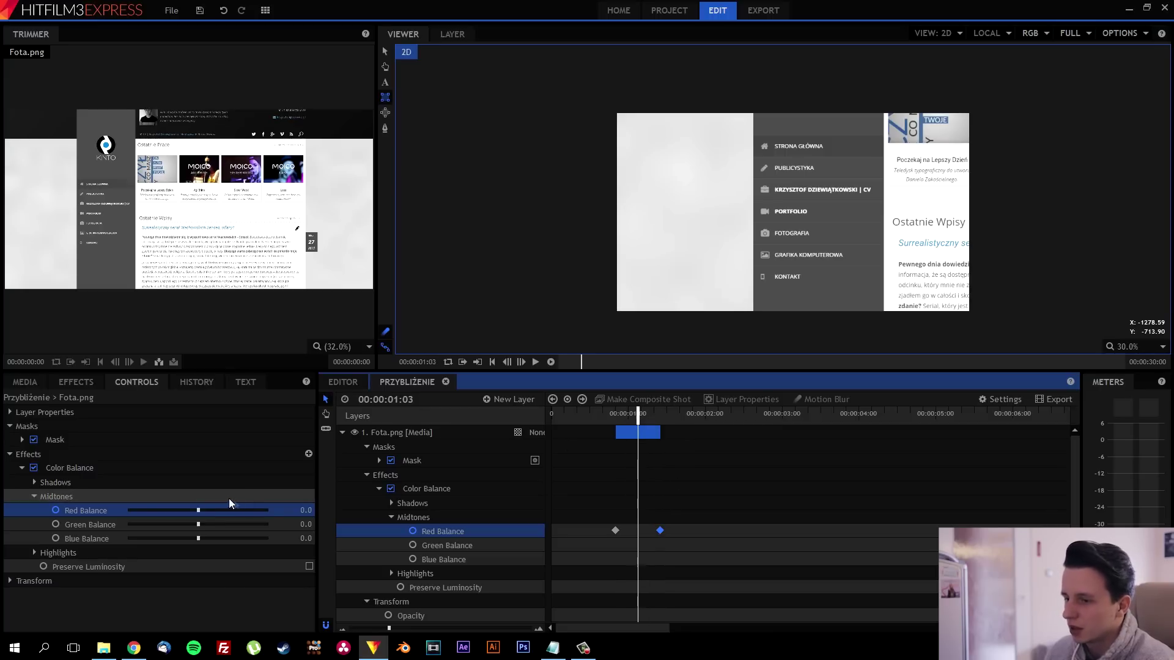
{"action": "left_click_drag", "start_coordinate": [199, 509], "coordinate": [277, 509]}
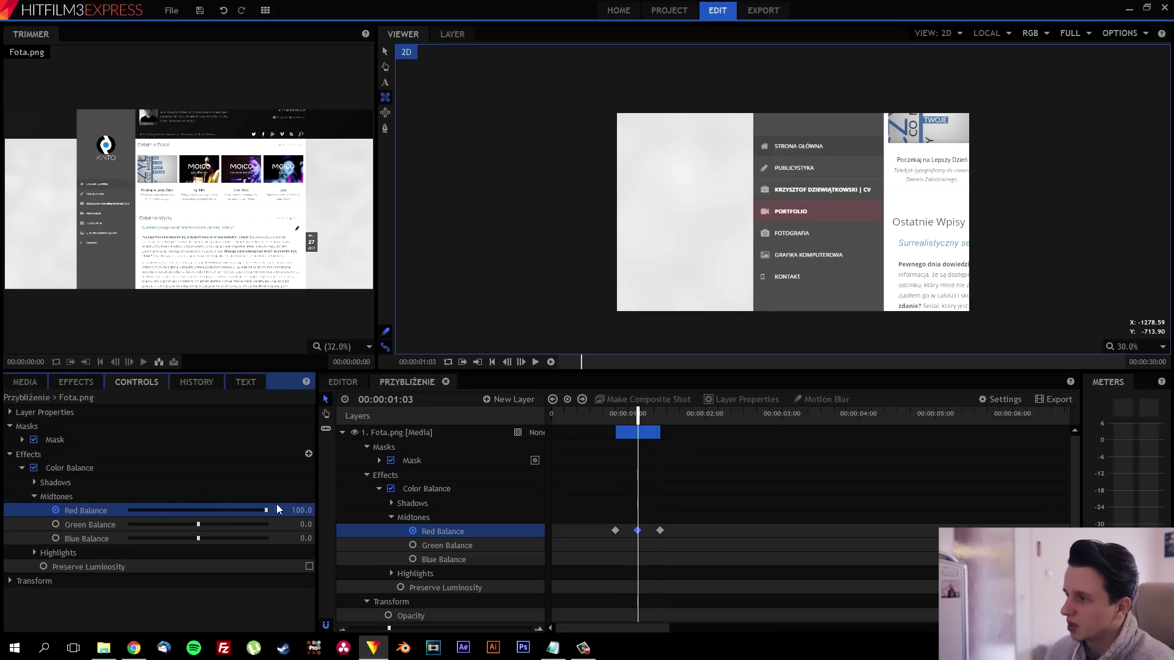
{"action": "left_click", "coordinate": [709, 486]}
Step: Scrub through the zoom animation and inspect the red highlight on the PORTFOLIO entry in an enlarged view
{"action": "left_click_drag", "start_coordinate": [637, 418], "coordinate": [560, 415]}
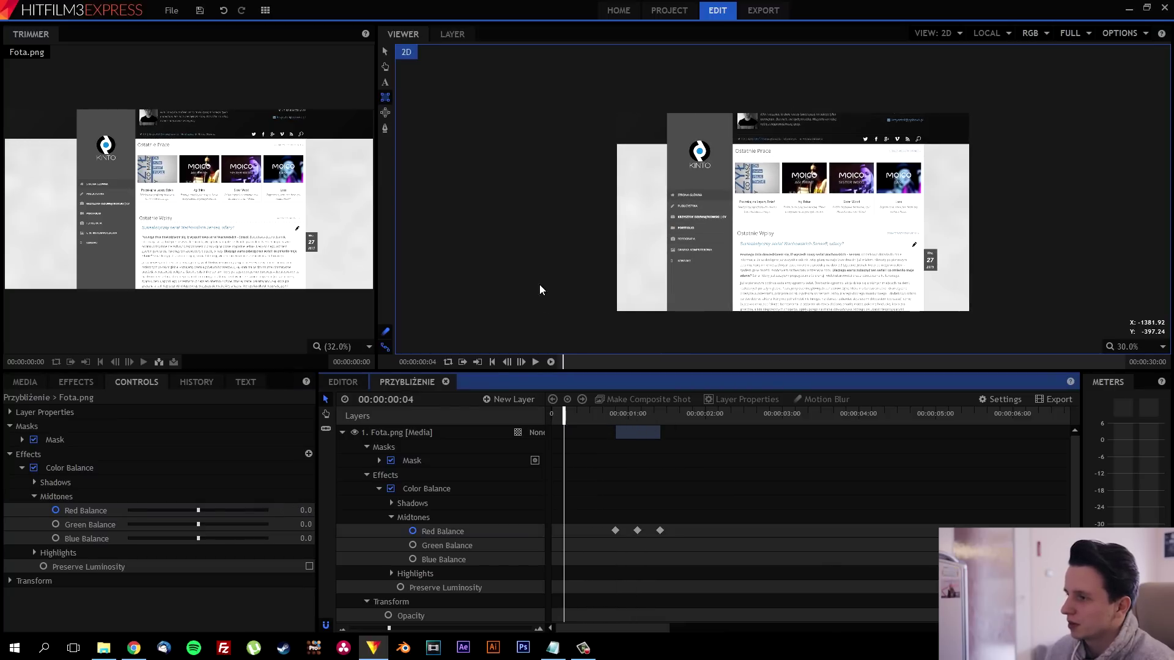
{"action": "scroll", "coordinate": [729, 295], "scroll_direction": "up", "scroll_amount": 3}
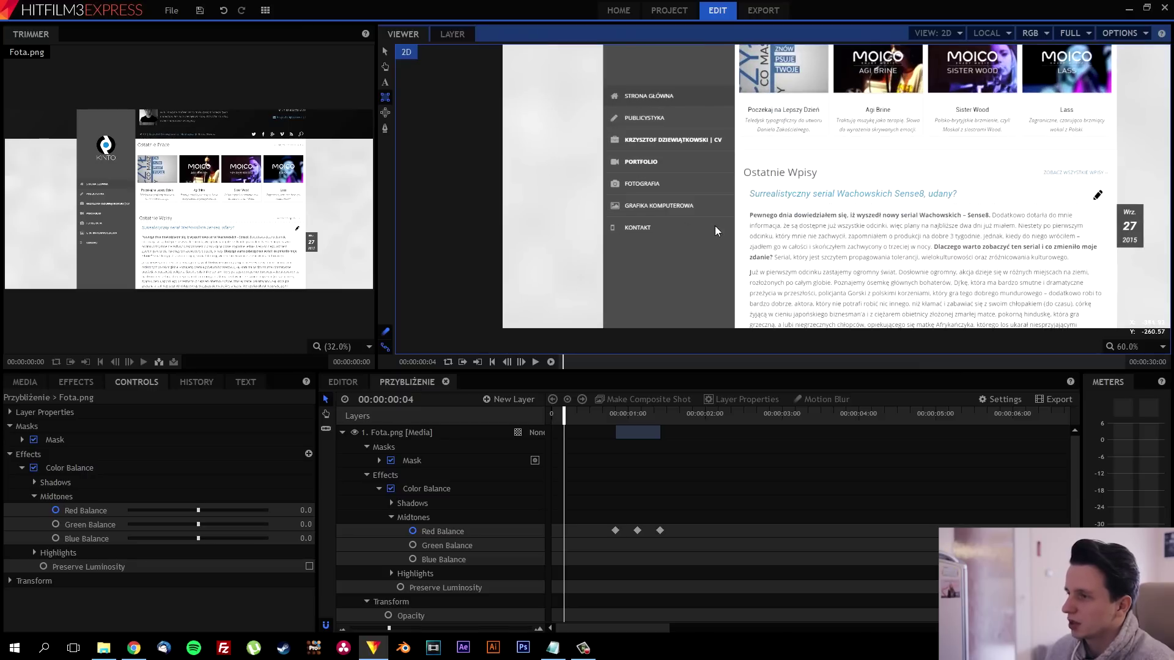
{"action": "left_click", "coordinate": [385, 67]}
{"action": "left_click_drag", "start_coordinate": [722, 132], "coordinate": [671, 179]}
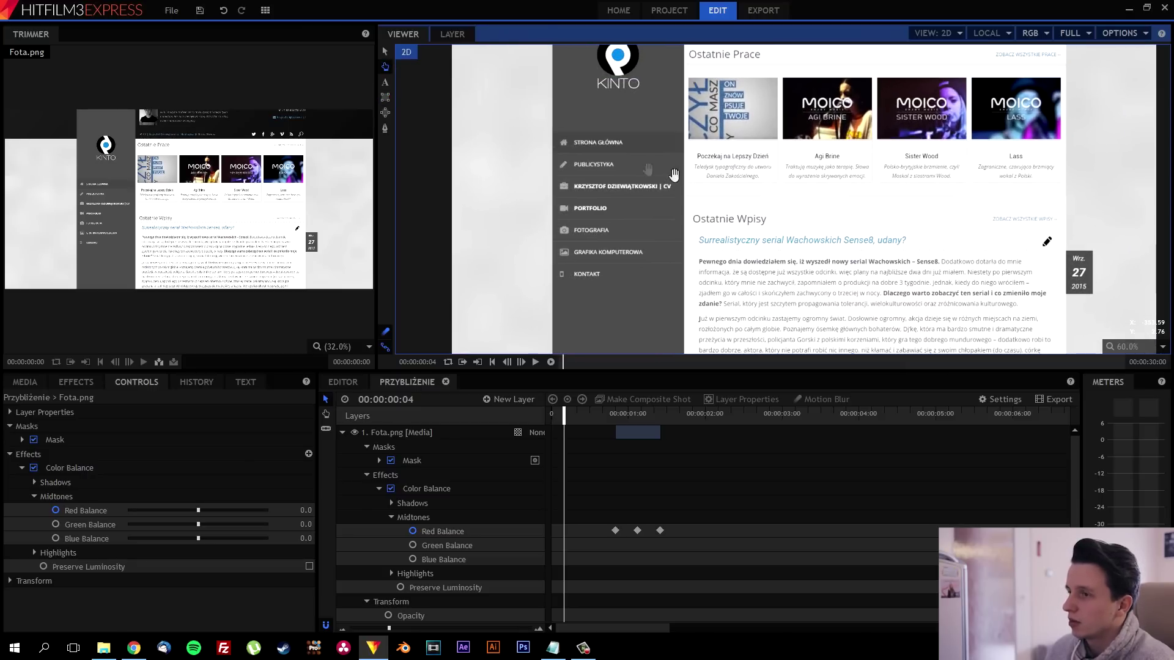
{"action": "left_click", "coordinate": [385, 52]}
{"action": "left_click_drag", "start_coordinate": [563, 417], "coordinate": [635, 434]}
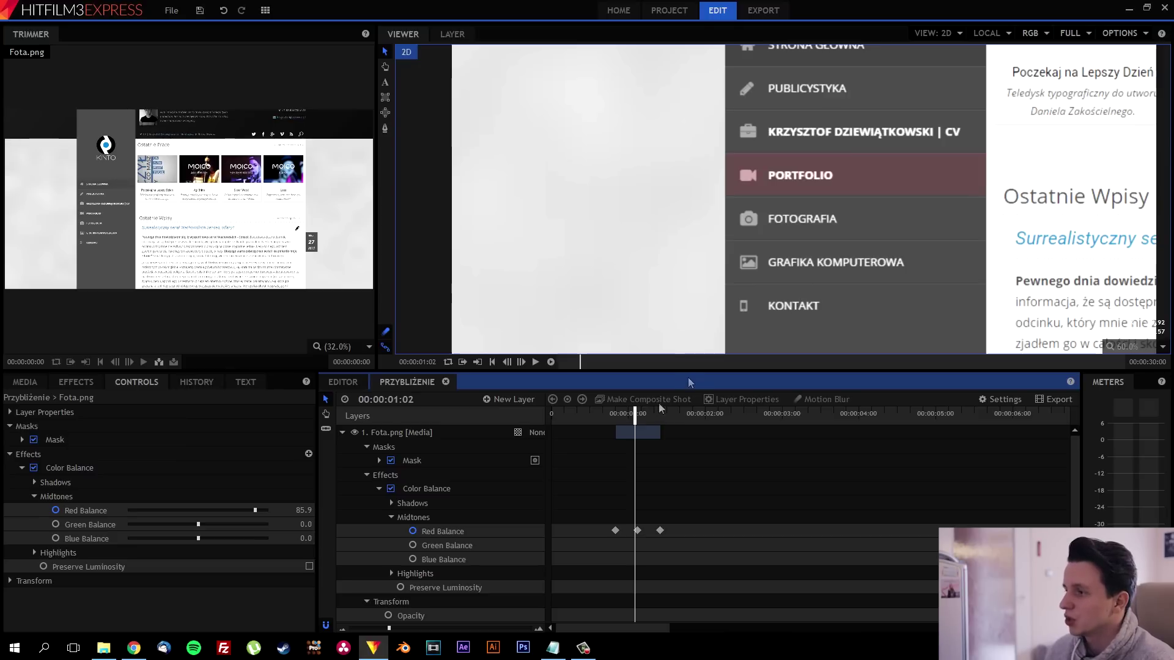
{"action": "mouse_move", "coordinate": [637, 418]}
{"action": "left_mouse_down"}
{"action": "mouse_move", "coordinate": [701, 432]}
{"action": "mouse_move", "coordinate": [559, 428]}
{"action": "mouse_move", "coordinate": [641, 421]}
{"action": "left_mouse_up"}
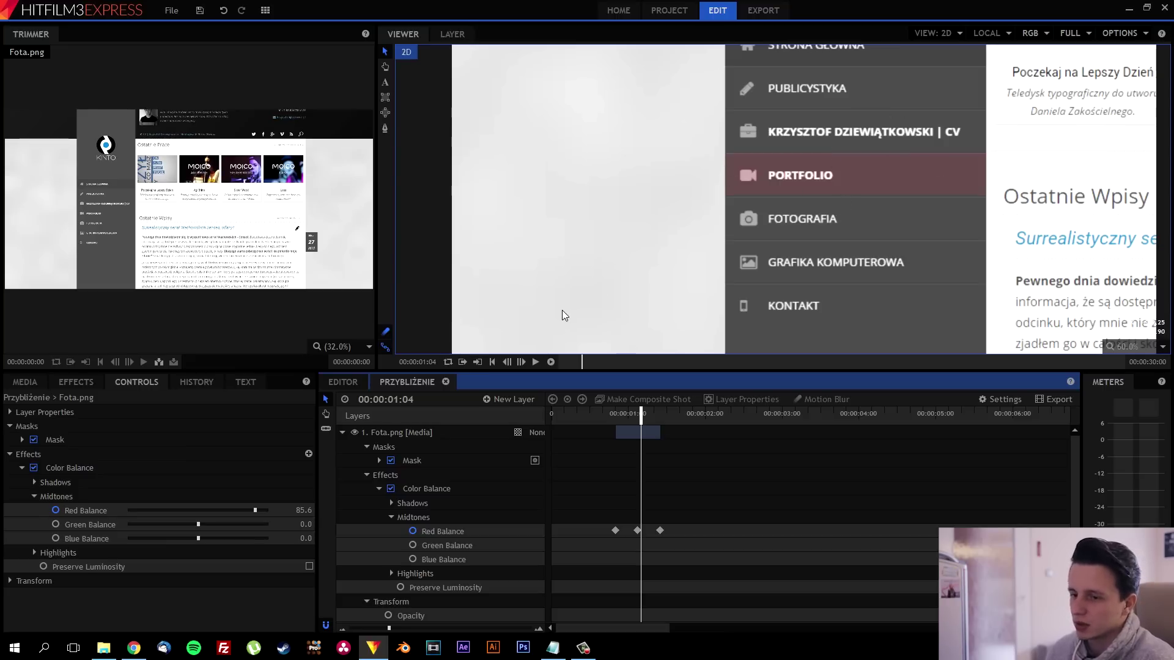
Step: Look through the video transition effects, including the Wipe group
{"action": "left_click", "coordinate": [75, 383]}
{"action": "left_click", "coordinate": [10, 476]}
{"action": "scroll", "coordinate": [11, 477], "scroll_direction": "down", "scroll_amount": 2}
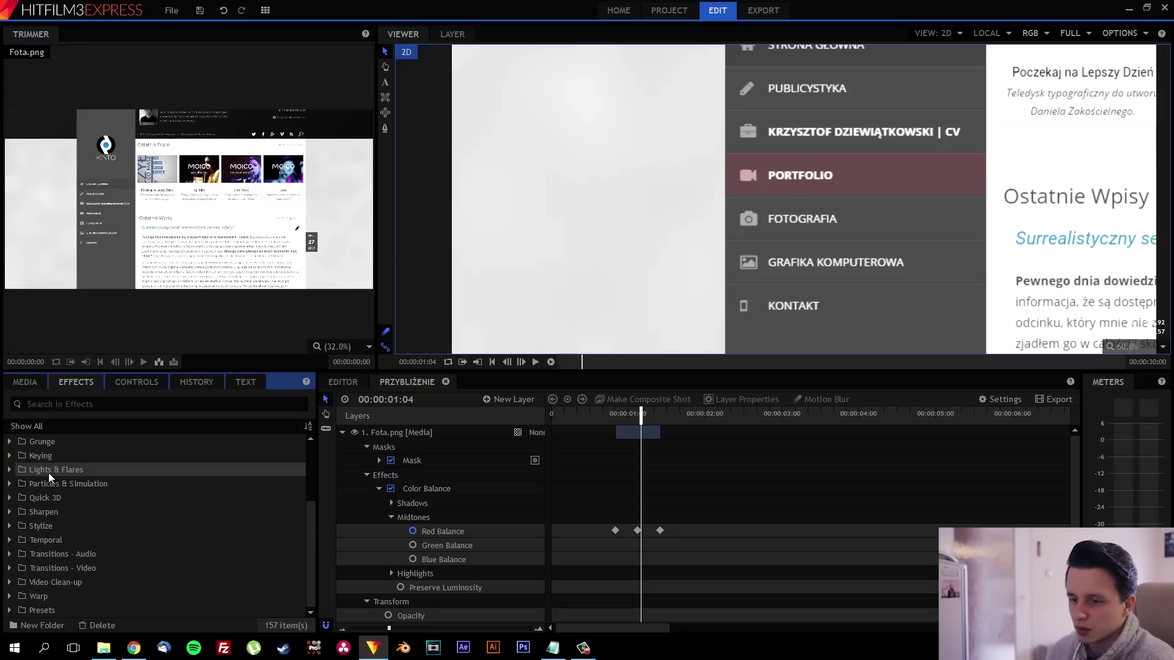
{"action": "left_click", "coordinate": [9, 568]}
{"action": "scroll", "coordinate": [26, 558], "scroll_direction": "down", "scroll_amount": 2}
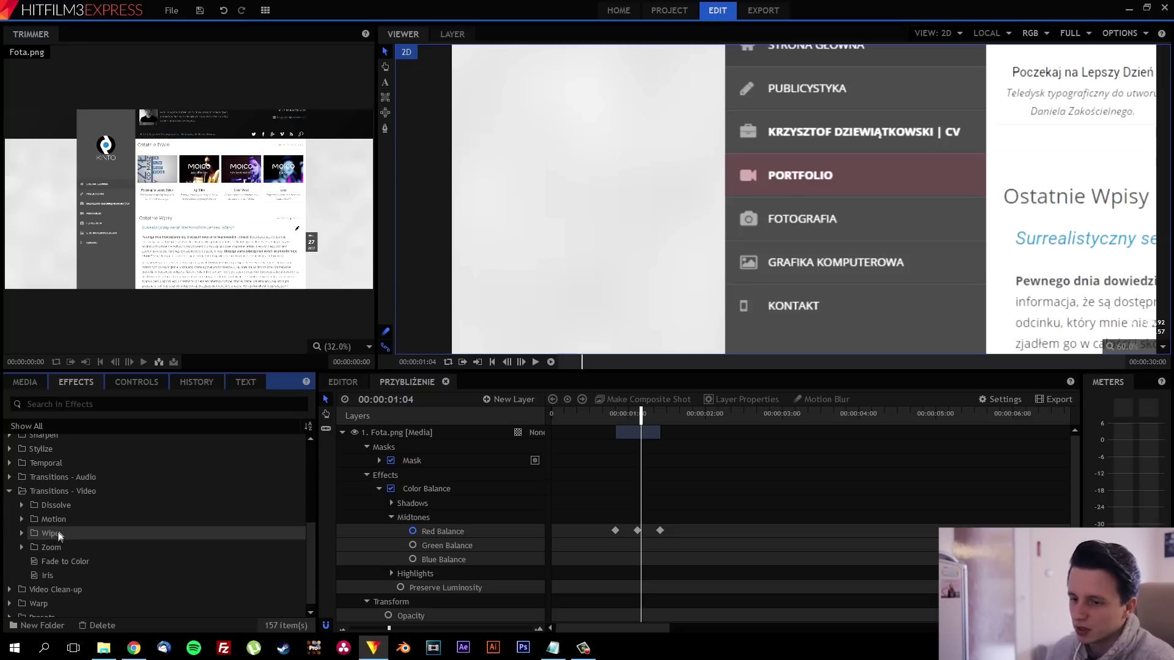
{"action": "double_click", "coordinate": [58, 534]}
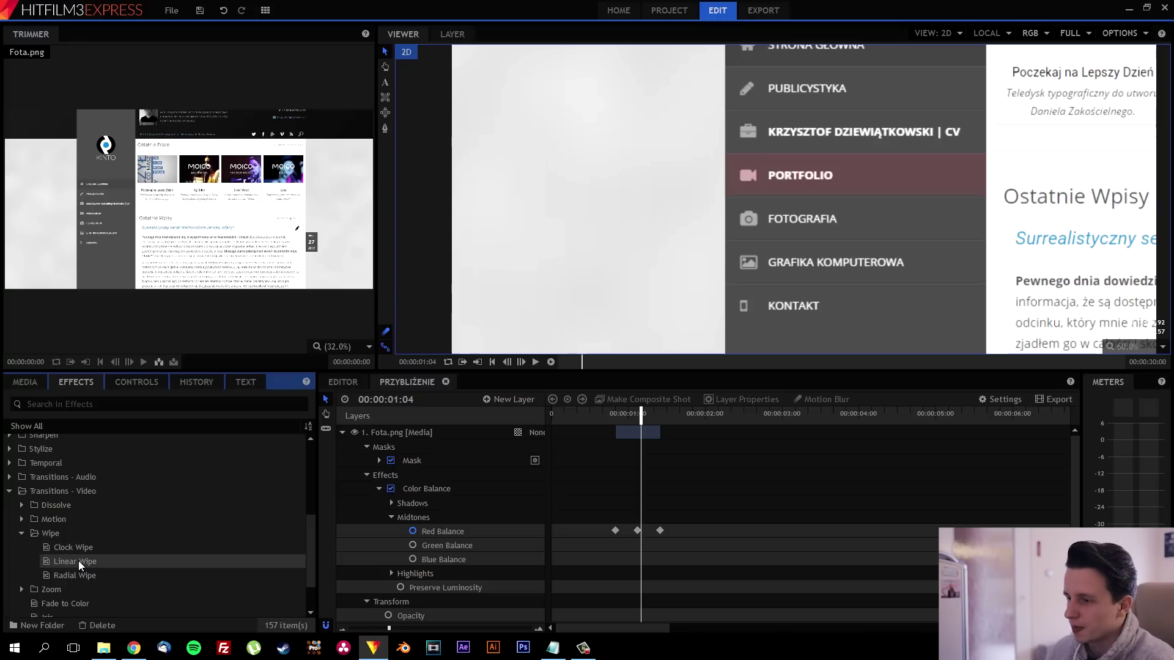
{"action": "left_click", "coordinate": [22, 533]}
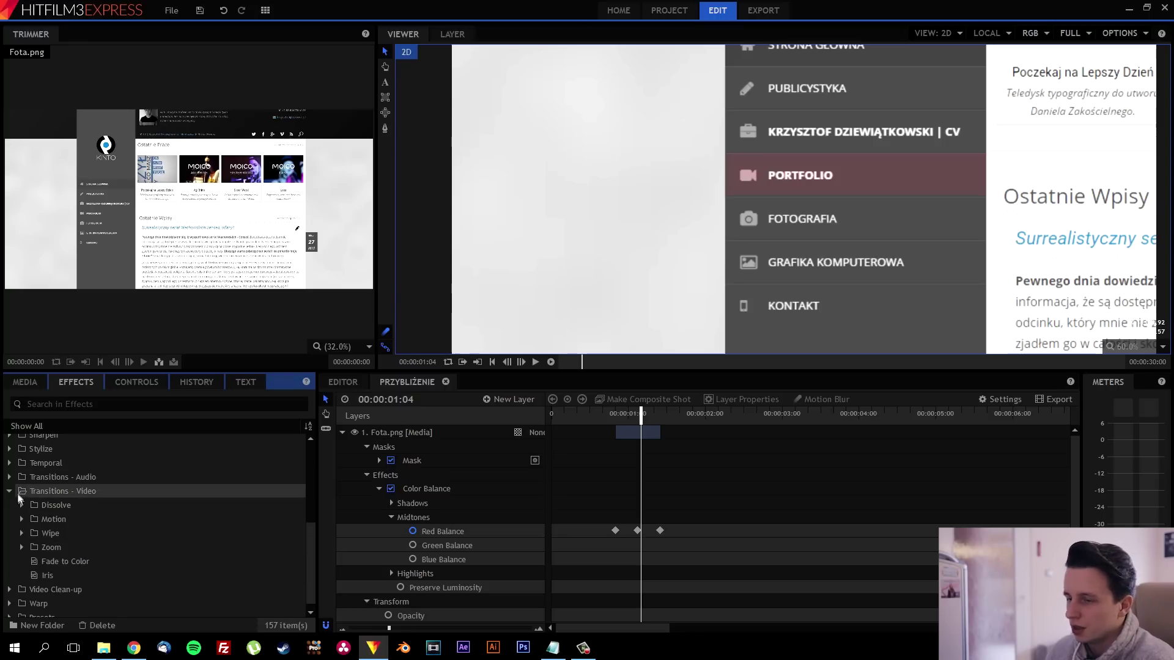
{"action": "left_click", "coordinate": [18, 495]}
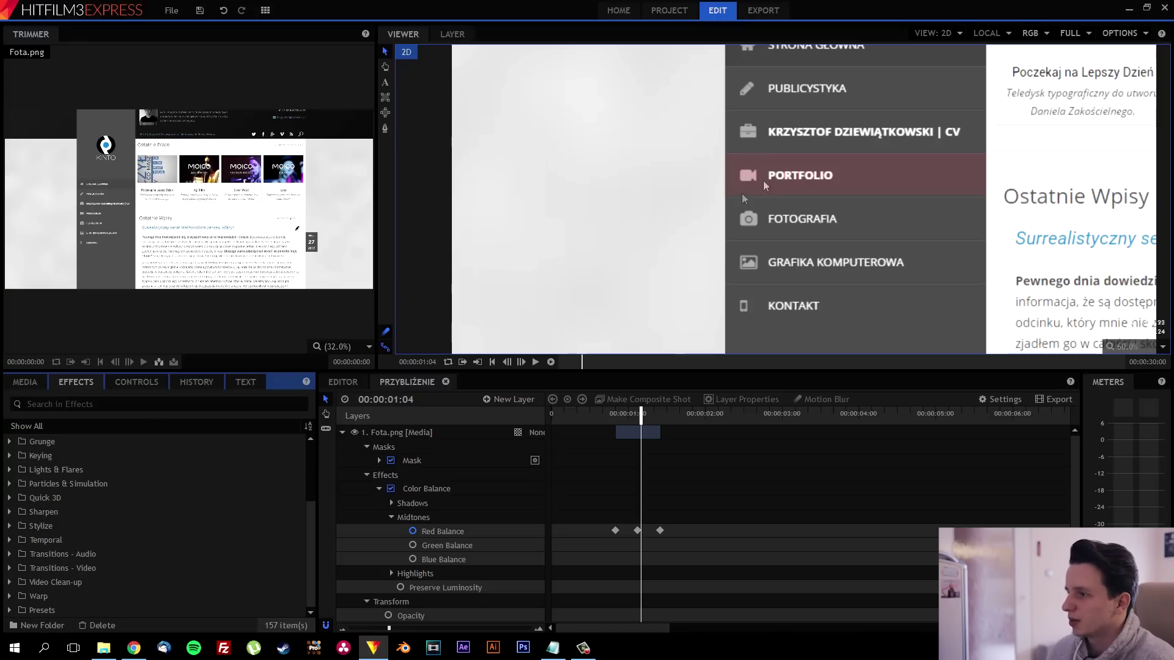